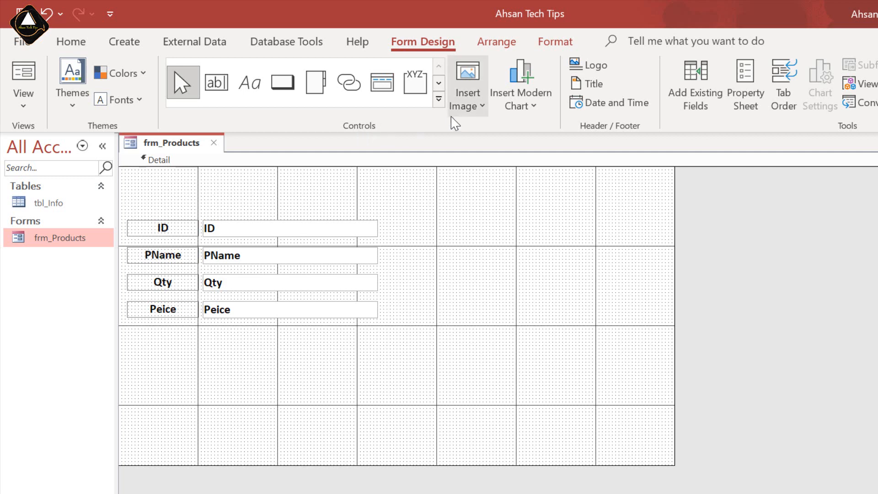
Step: Draw a list box in the empty area beside the ID to Peice fields and dismiss its wizard
left_click(439, 99)
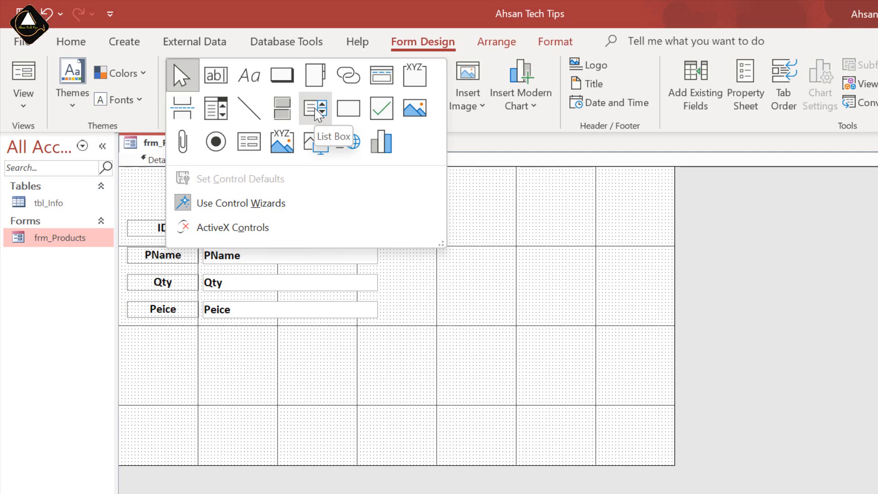
left_click(316, 109)
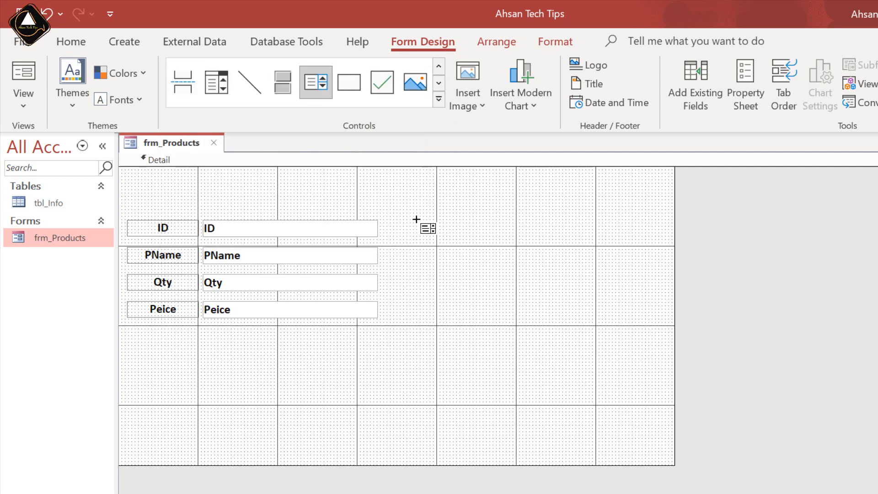
left_click_drag(416, 219, 578, 376)
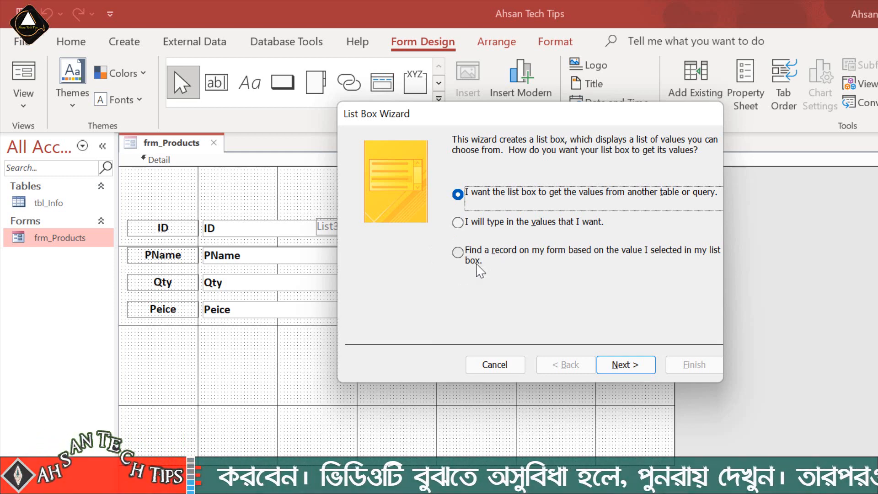
left_click(502, 366)
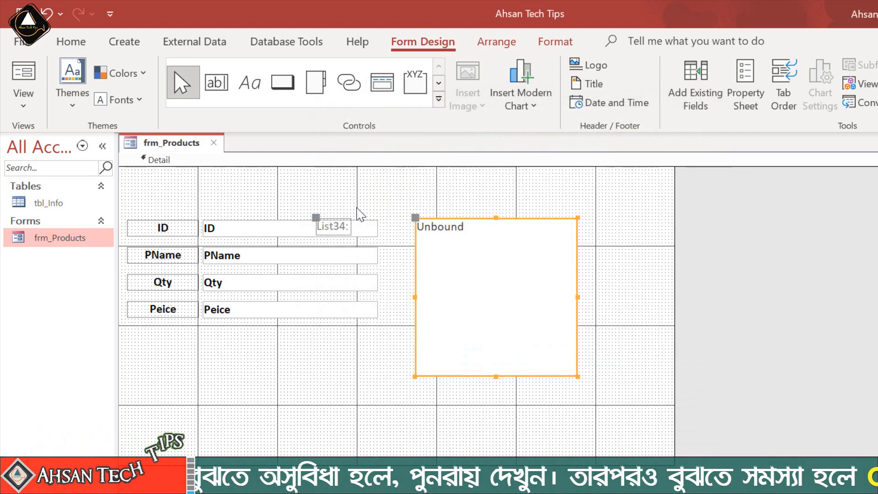
left_click(171, 213)
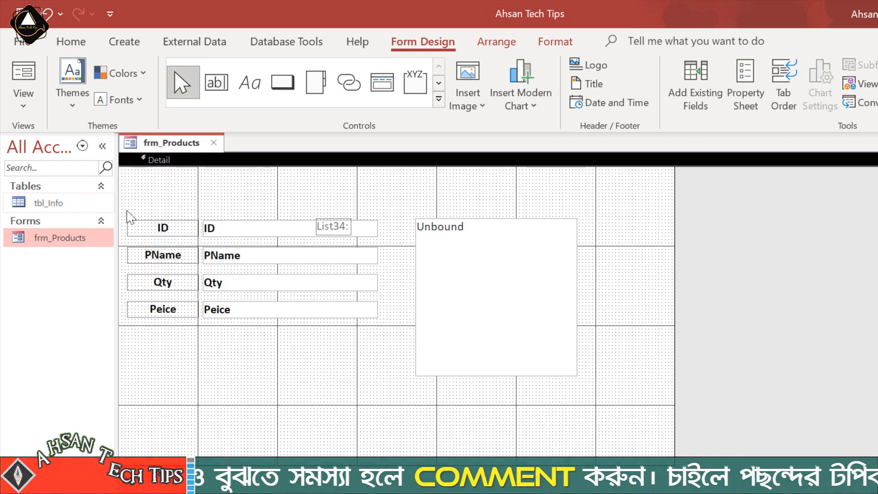
Step: Examine the fields and data types of the tbl_Info table in Design View, then close it
right_click(58, 205)
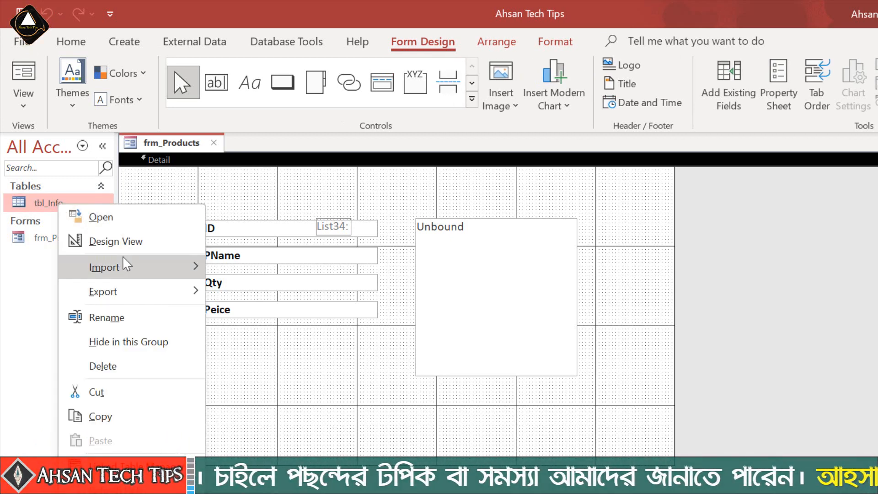
left_click(128, 241)
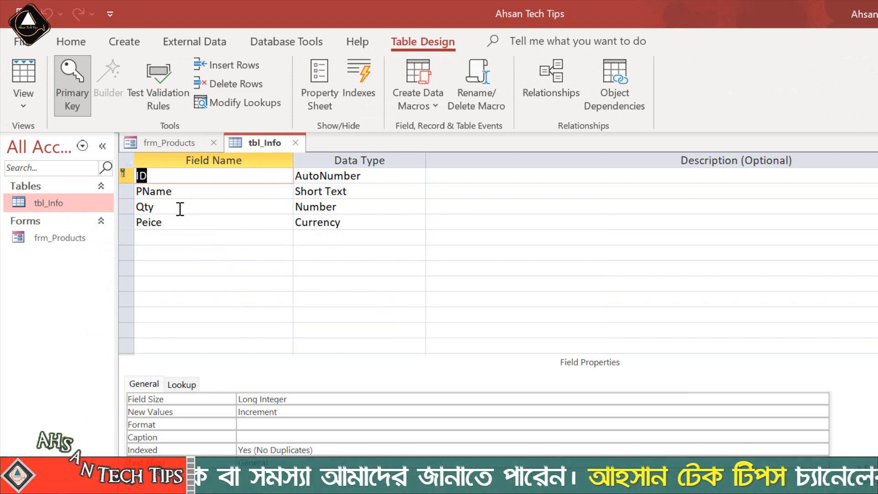
left_click(296, 143)
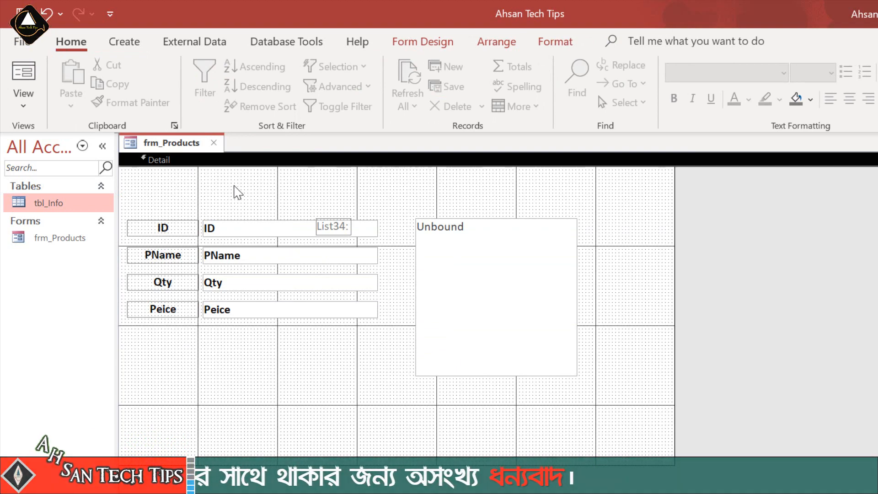
Step: Show the data properties of the whole form in the Property Sheet to examine its record source
left_click(418, 44)
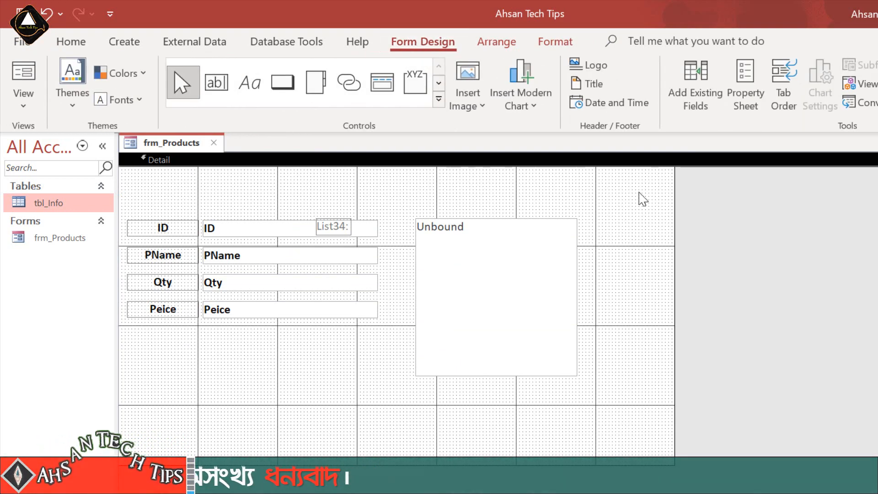
left_click(716, 99)
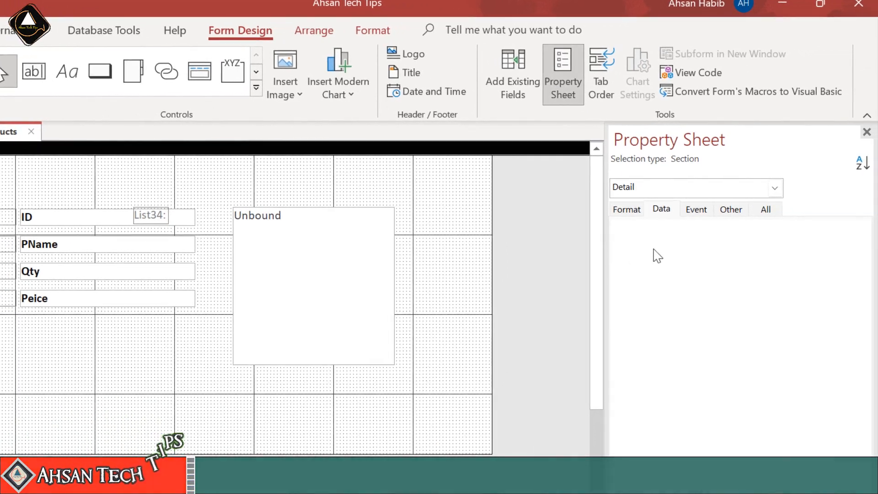
left_click(775, 188)
left_click(641, 217)
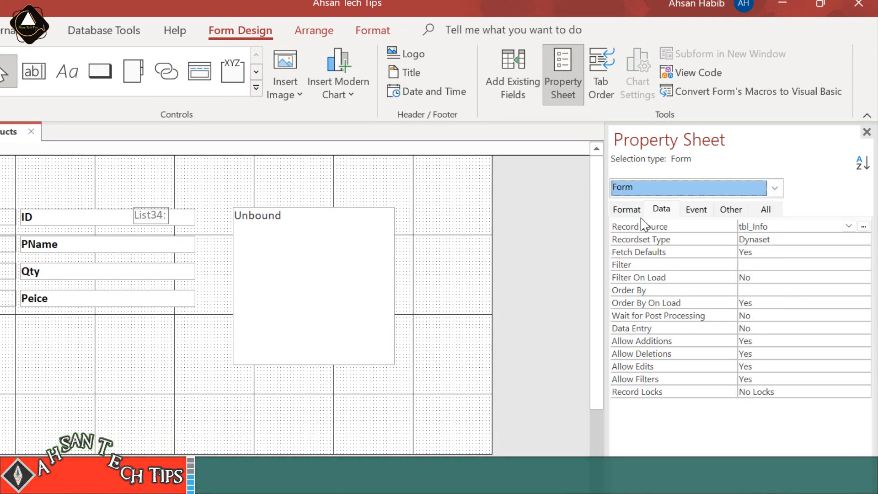
left_click(666, 217)
left_click(744, 225)
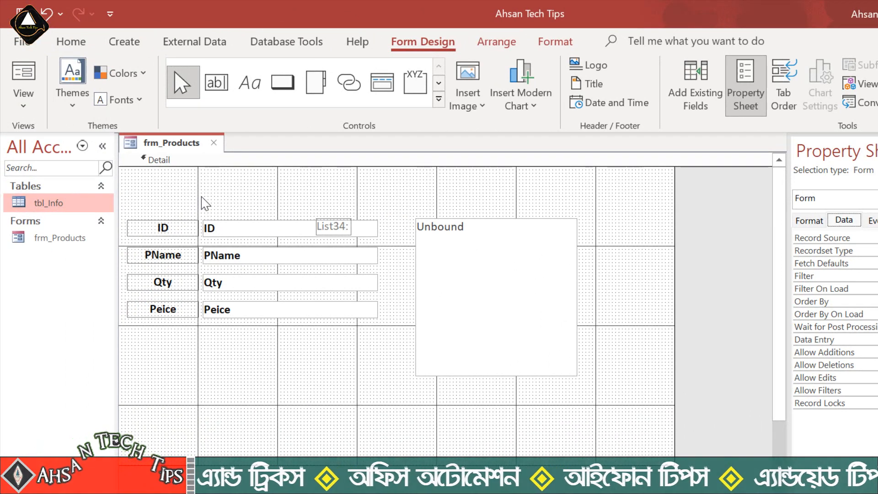
Step: Delete the unbound list box from the form
left_click(464, 227)
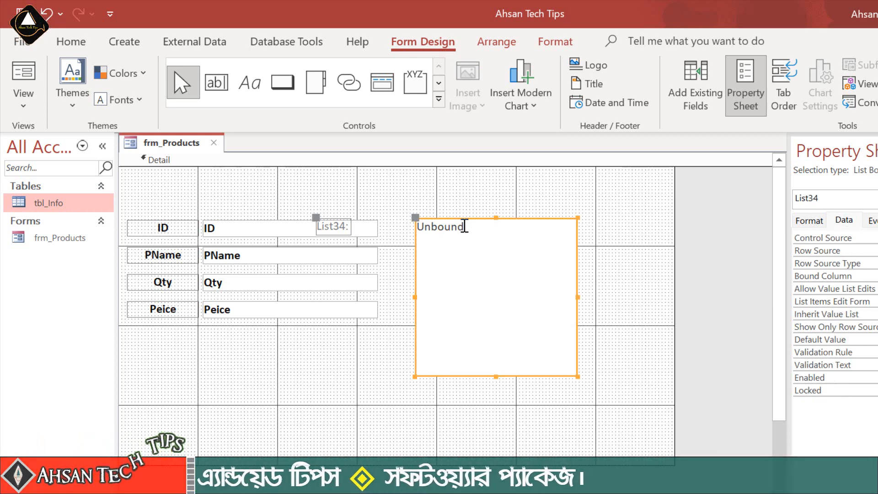
key("Delete")
left_click(447, 185)
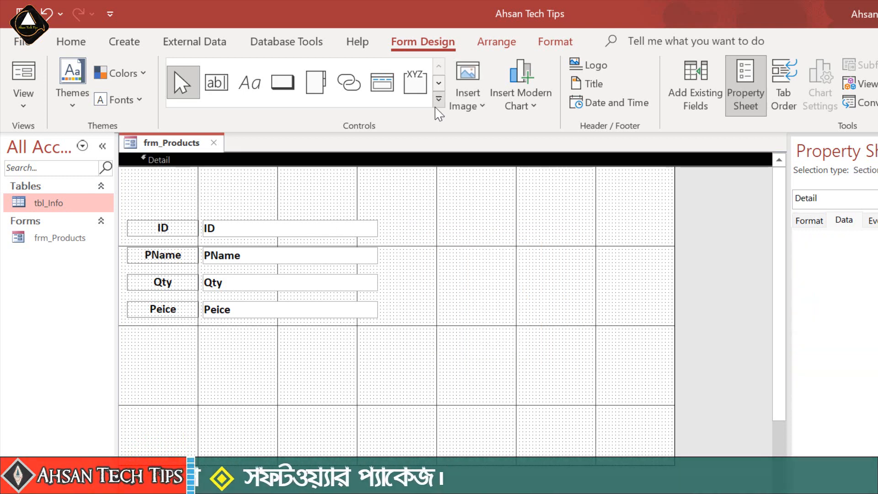
Step: Draw a list box beside the form fields and have it get its values from another table or query
left_click(439, 98)
left_click(315, 108)
left_click_drag(430, 216, 584, 380)
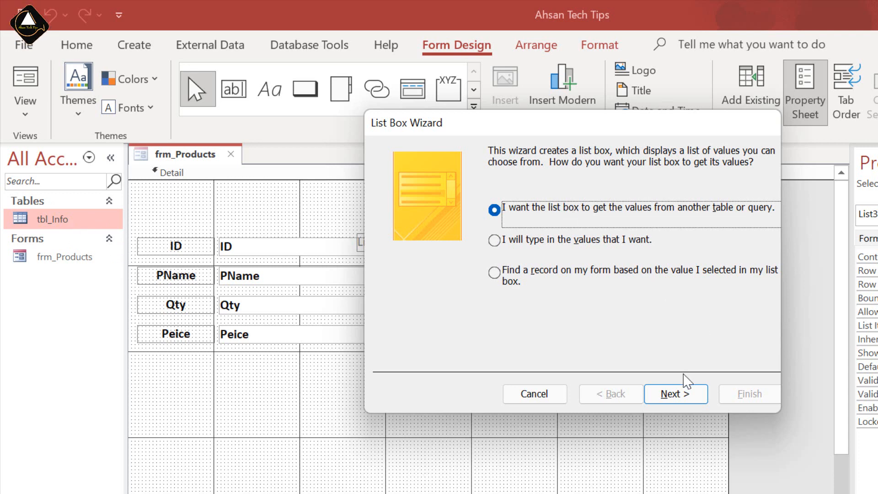
left_click(682, 396)
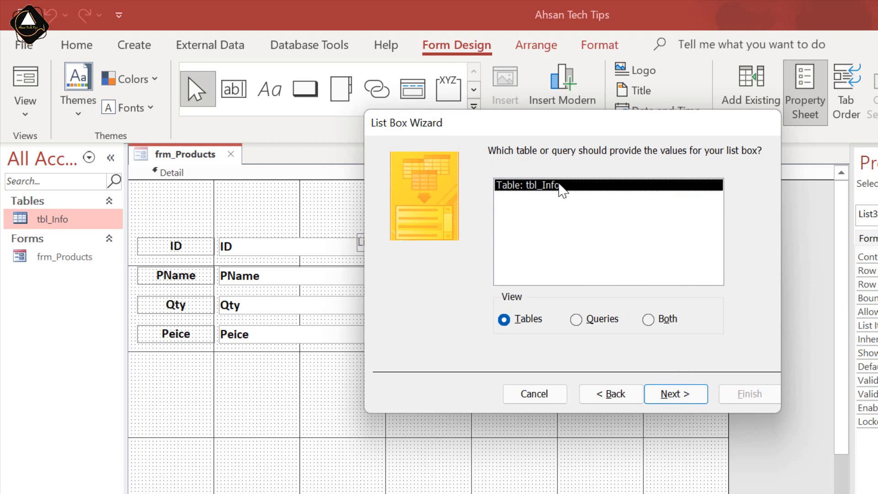
Step: Check the queries and combined views, then use the tbl_Info table as the list box's source
left_click(577, 320)
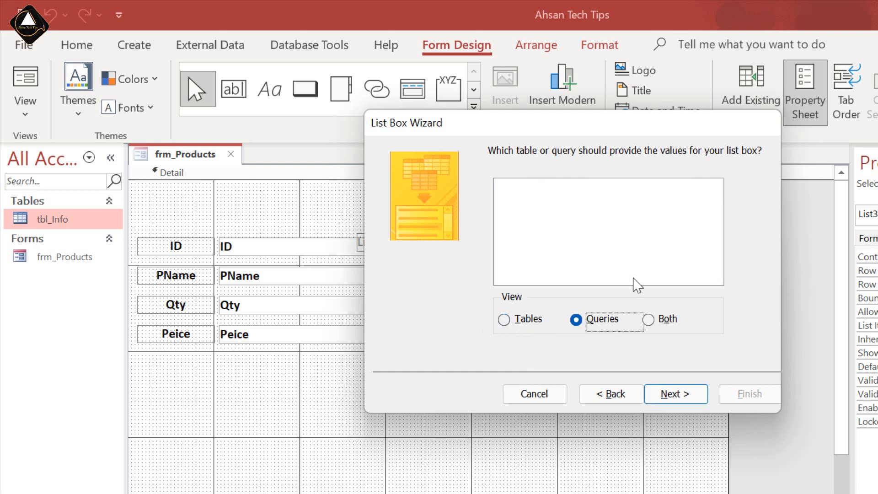
left_click(649, 322)
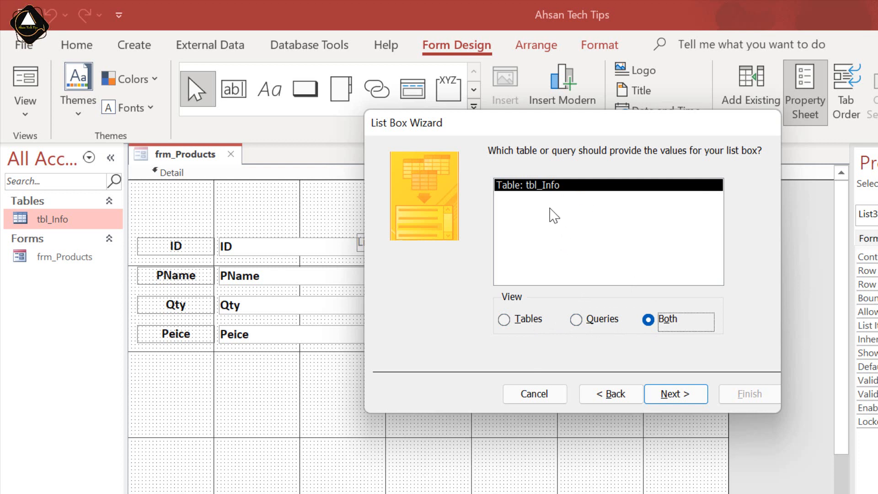
left_click(512, 320)
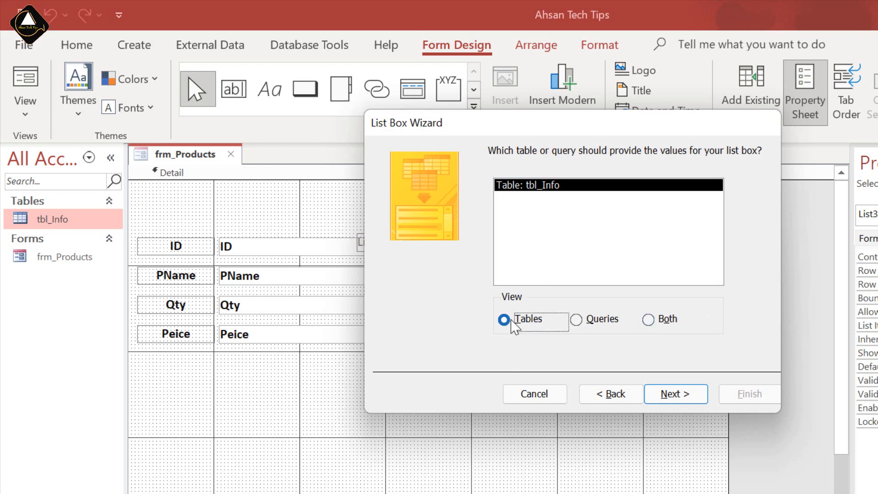
left_click(672, 402)
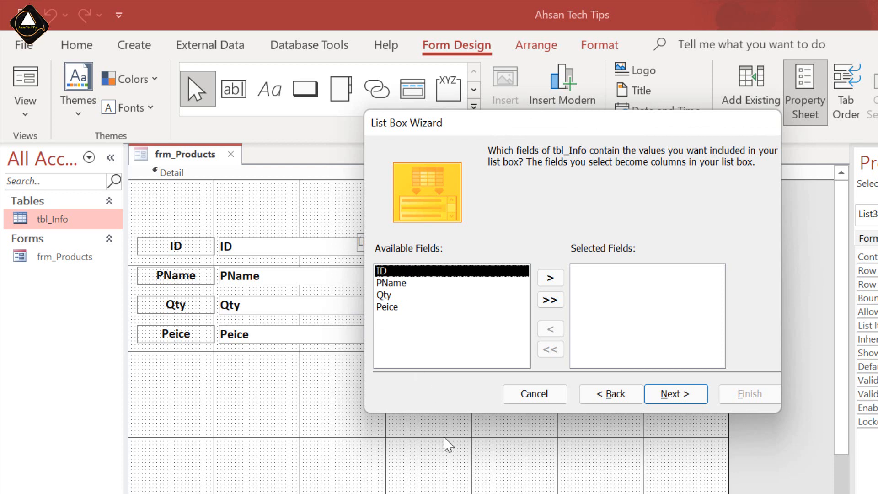
Step: Include only the PName field in the list box and leave its sort order unset
left_click(396, 283)
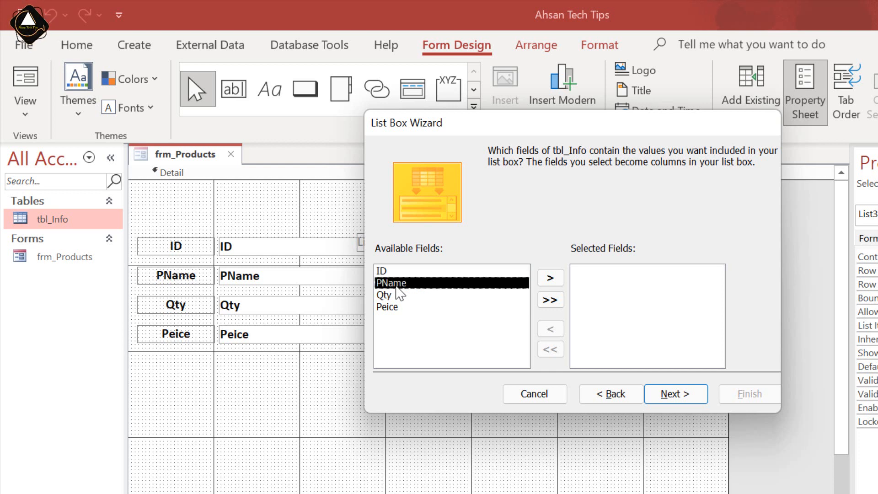
left_click(551, 280)
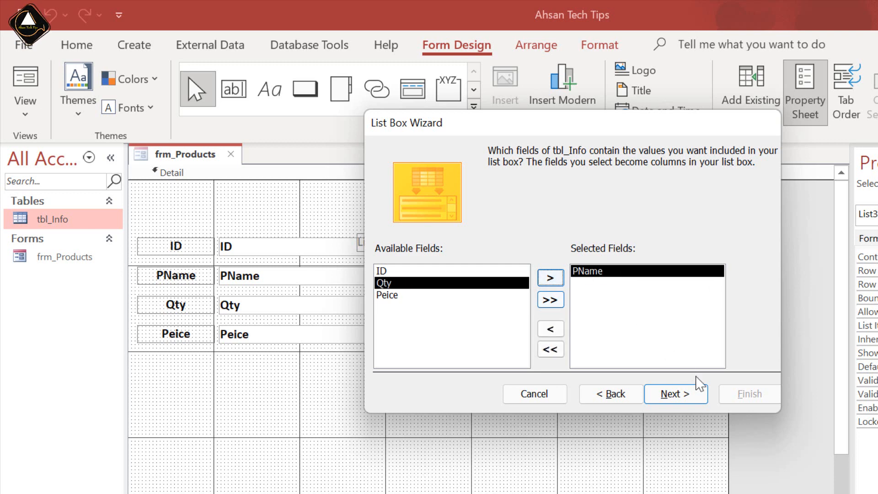
left_click(684, 396)
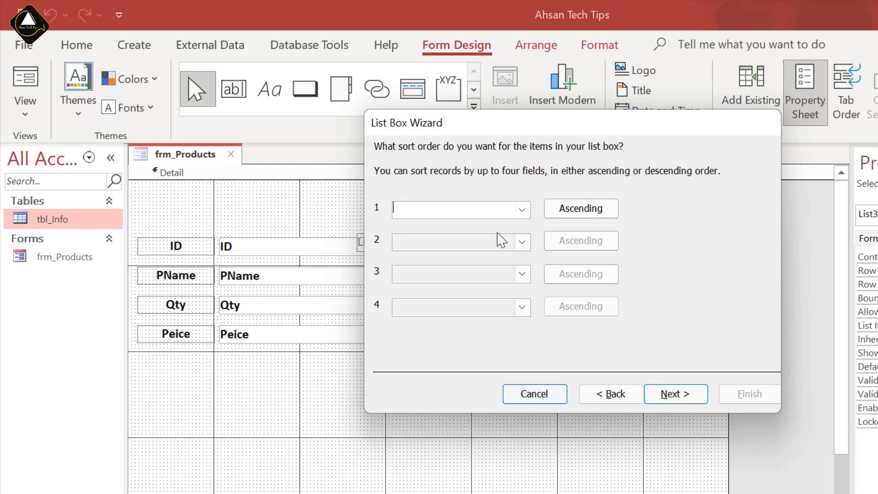
left_click(522, 211)
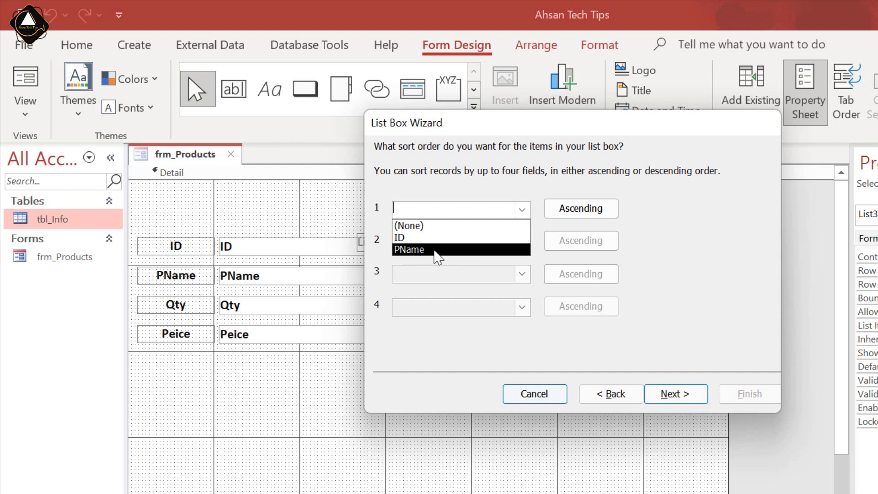
left_click(544, 185)
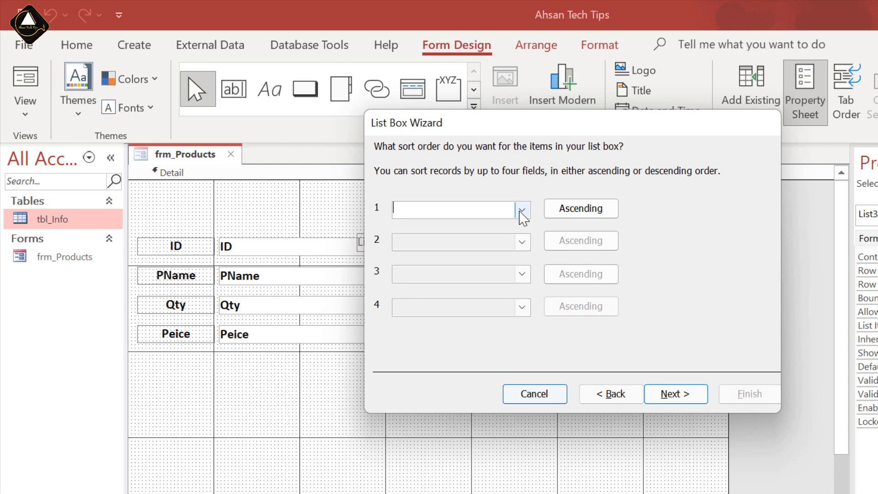
left_click(678, 395)
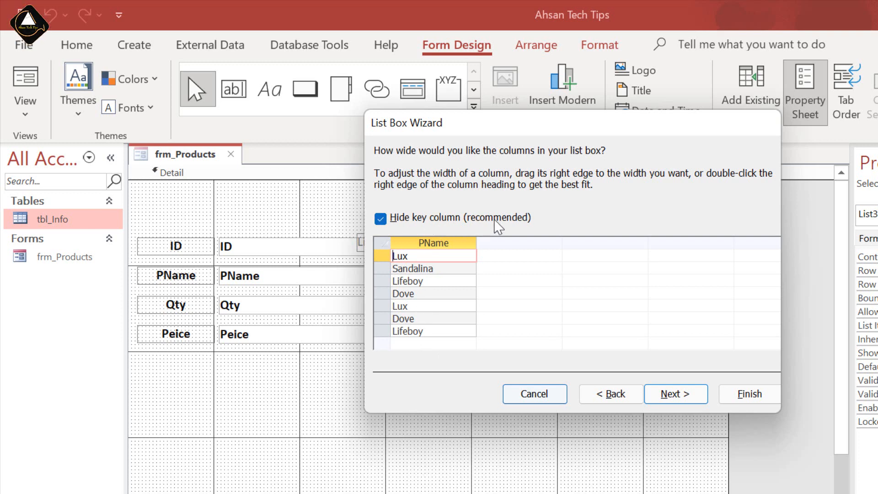
Step: Preview the list with the ID key column shown, then hide it again and accept the column layout
left_click(381, 218)
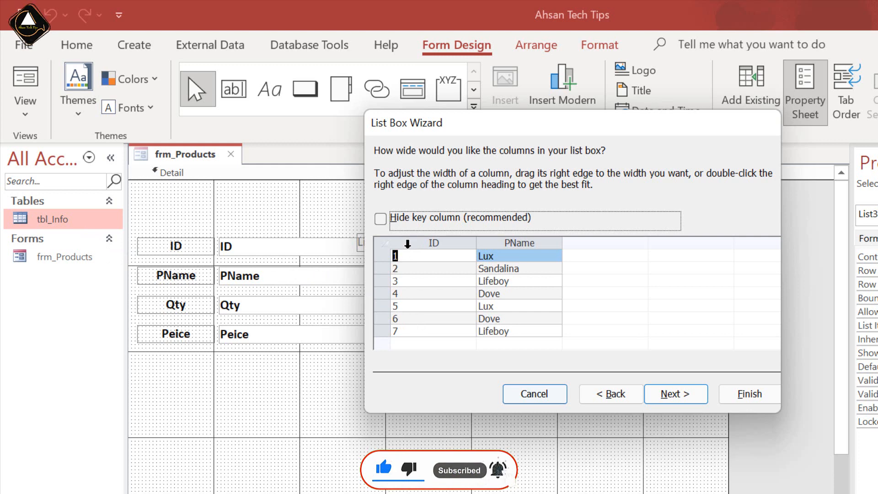
left_click(380, 218)
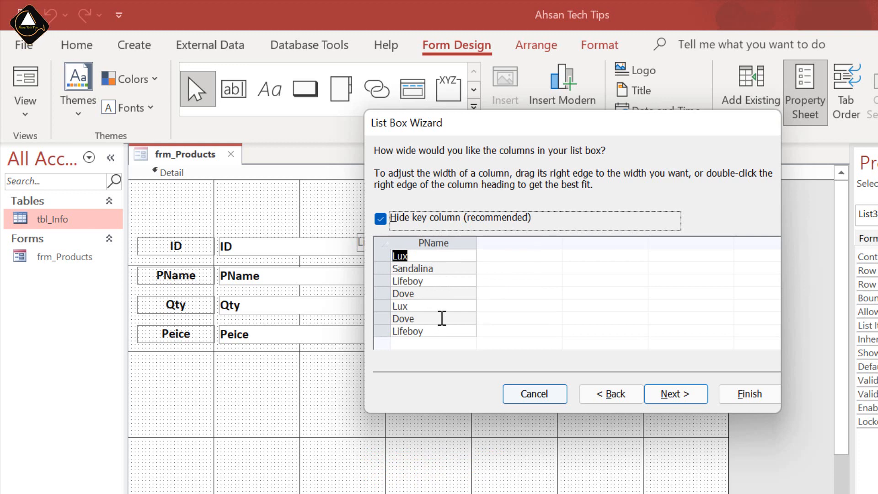
left_click(425, 257)
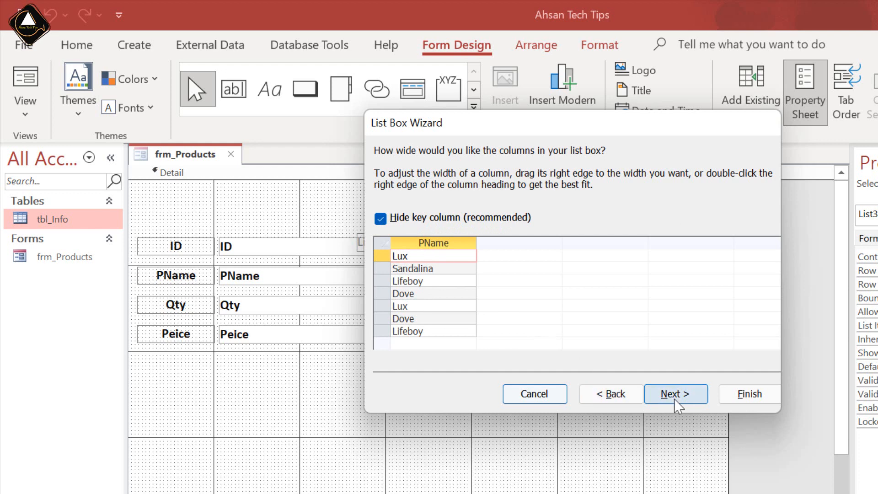
left_click(690, 397)
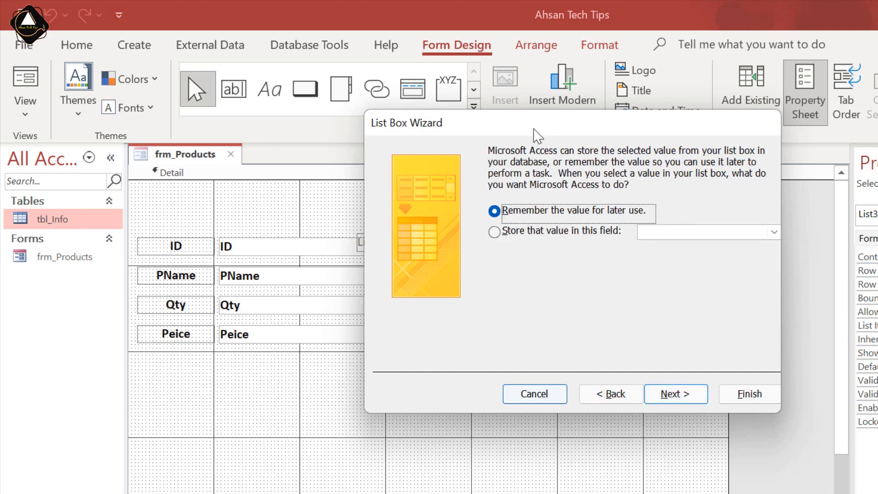
Step: Move the wizard off the form and have the list box remember the selected value for later use
left_click_drag(533, 134, 725, 165)
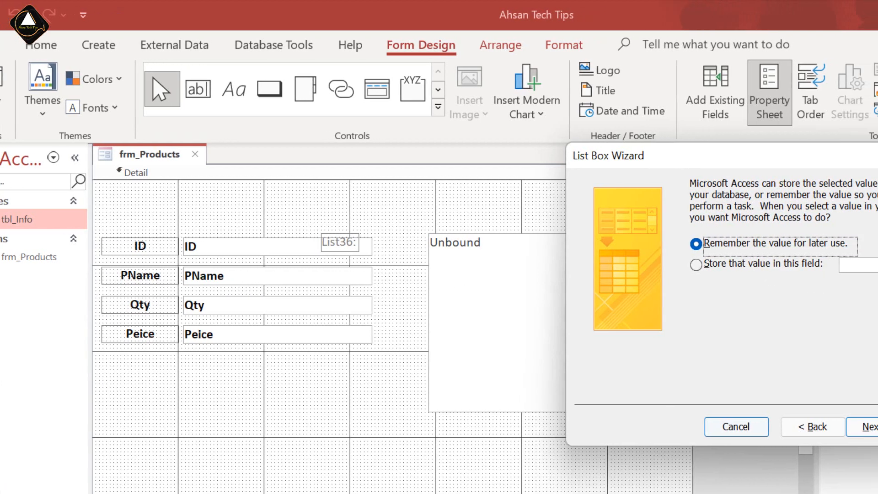
left_click(850, 267)
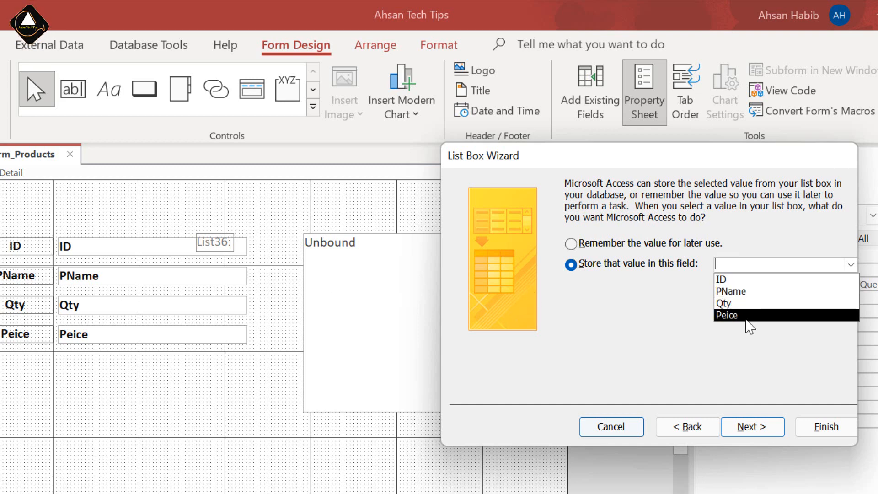
left_click(717, 231)
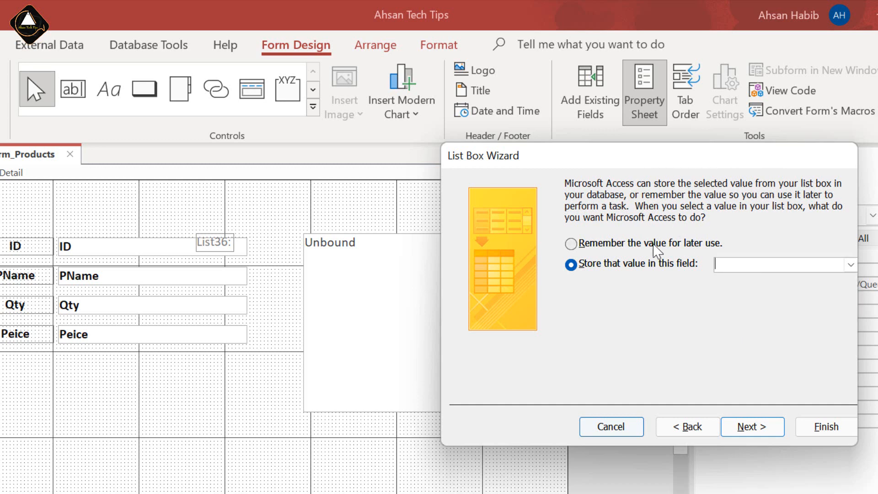
left_click(610, 251)
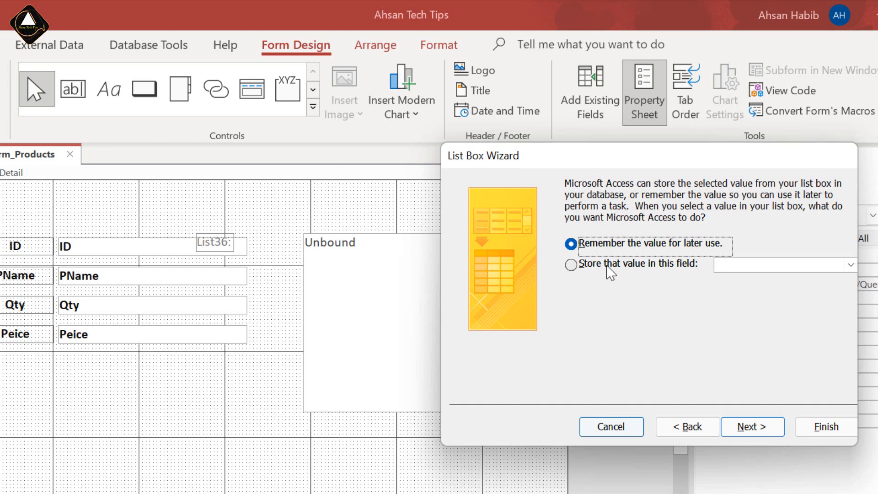
left_click(752, 427)
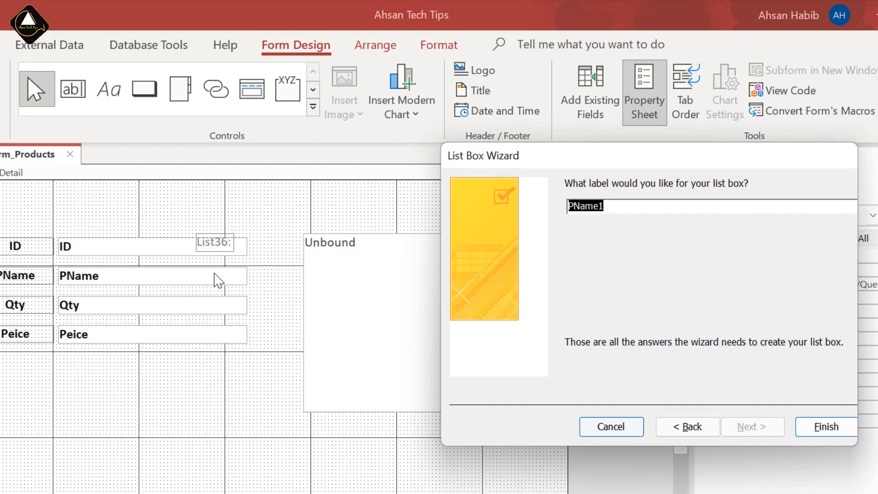
Step: Finish the list box with the label PName1, then delete that label and widen the list box
left_click(806, 427)
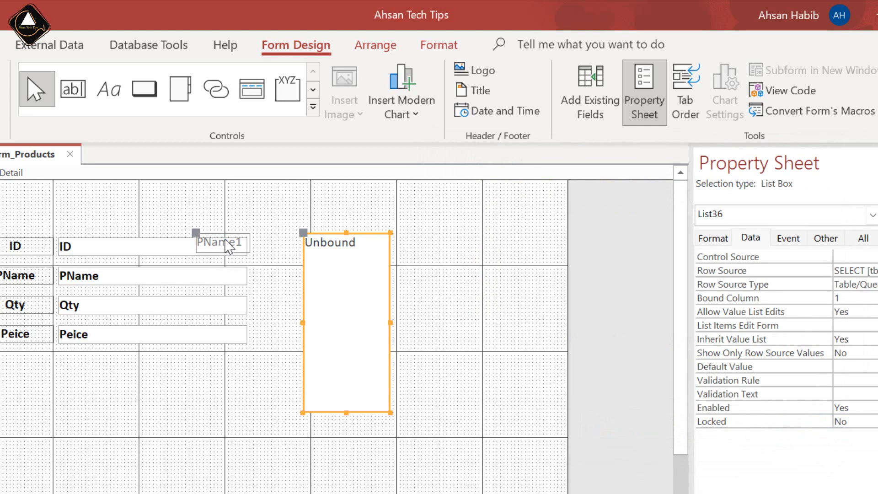
left_click(246, 241)
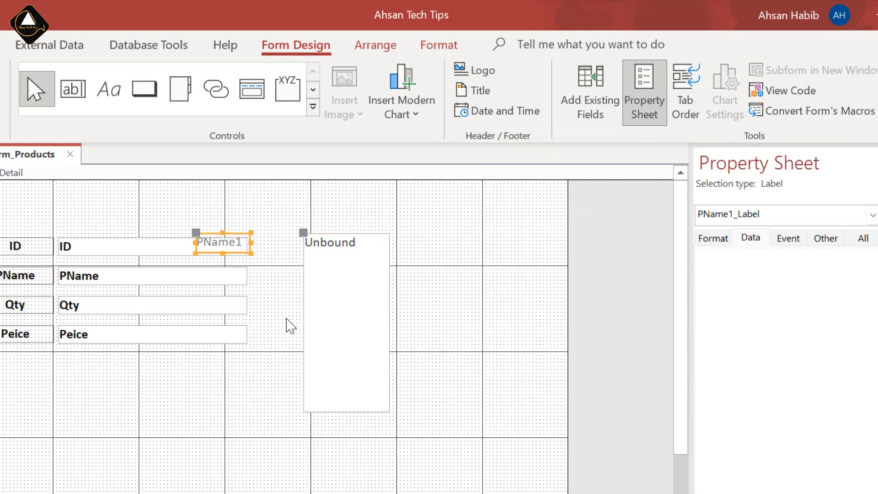
key("Delete")
left_click(338, 274)
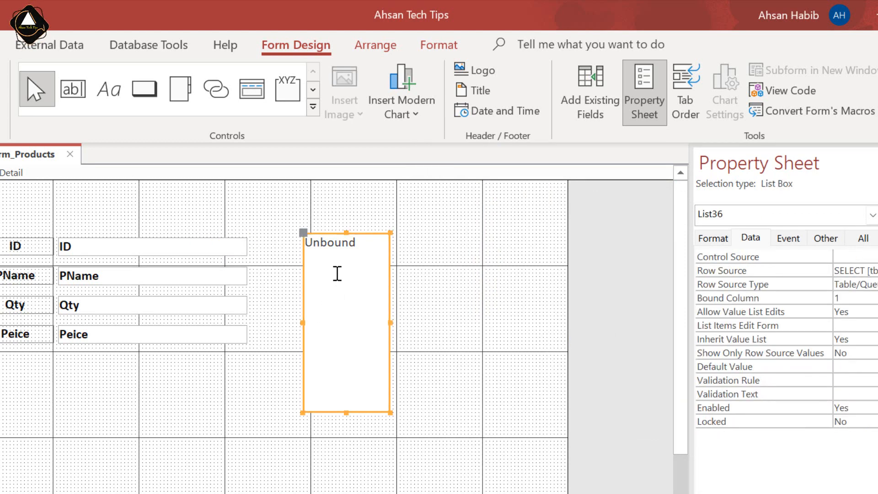
left_click_drag(391, 322, 468, 321)
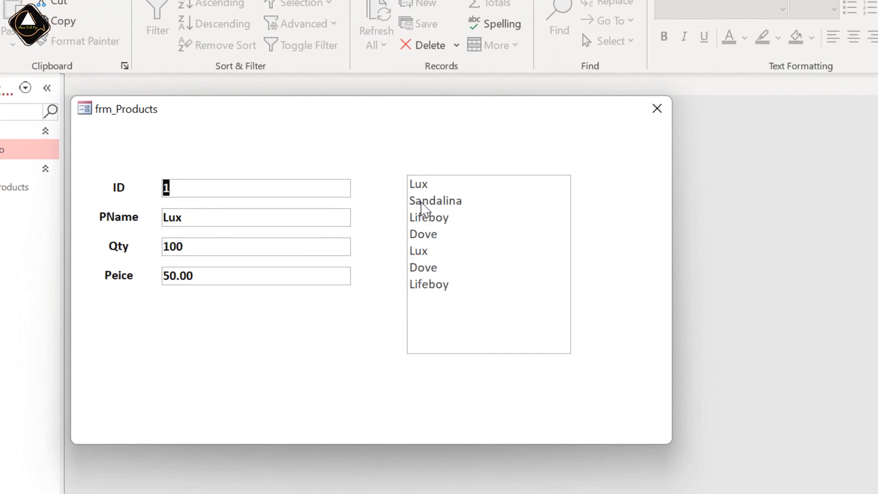
Step: Test selecting different products in the list box in Form view and check whether the record fields respond
left_click(424, 201)
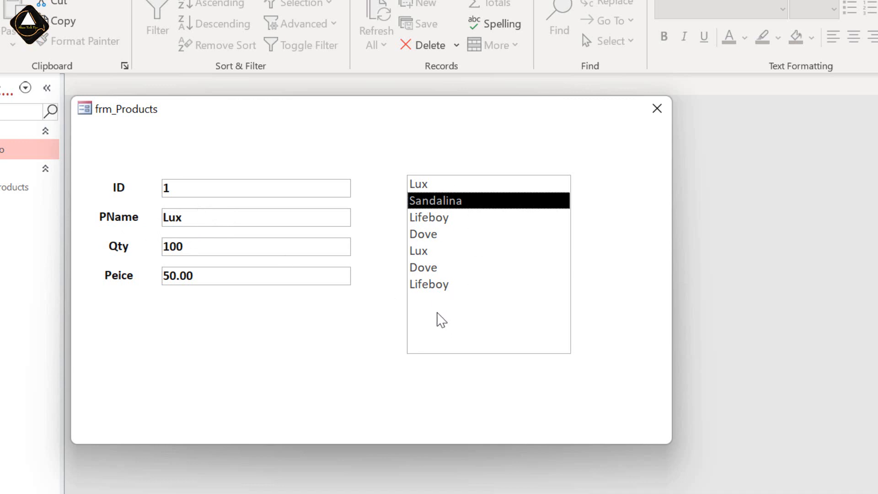
left_click(419, 250)
left_click(427, 198)
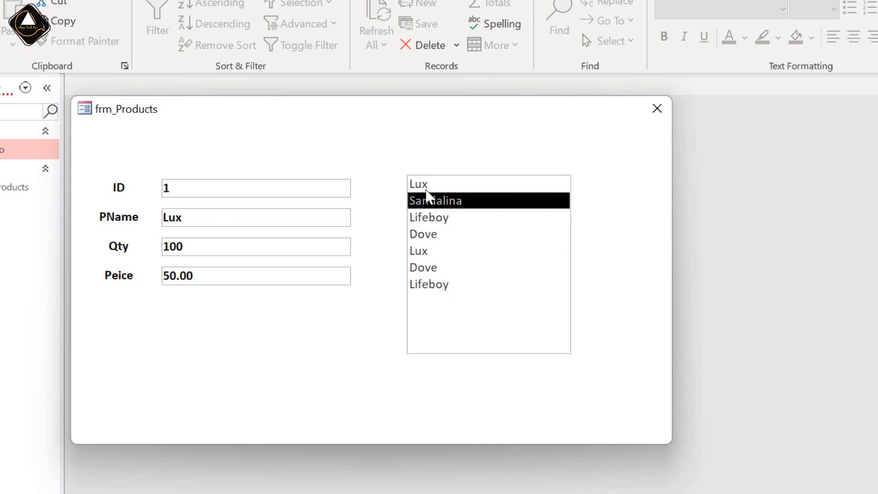
left_click(419, 250)
left_click(423, 218)
left_click(430, 221)
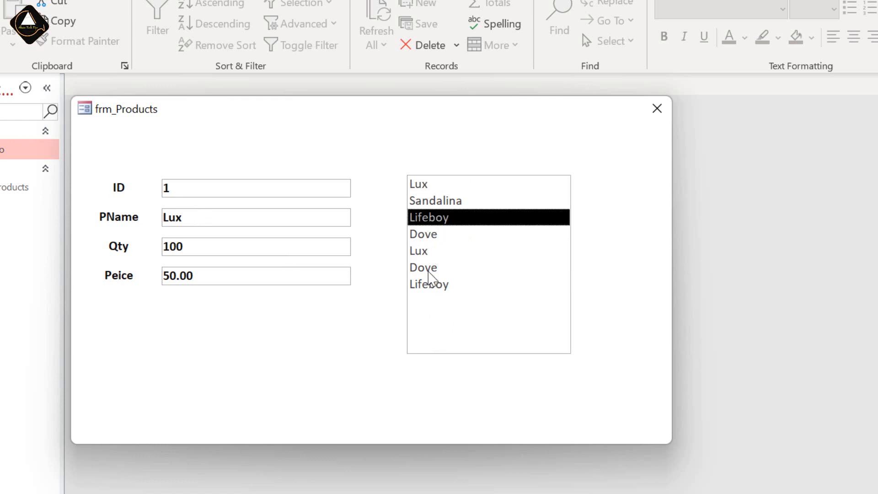
left_click(428, 269)
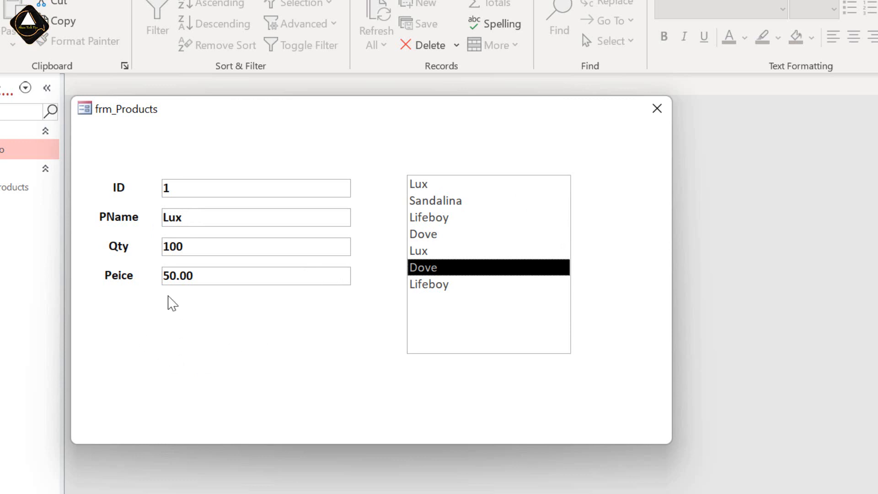
left_click(442, 214)
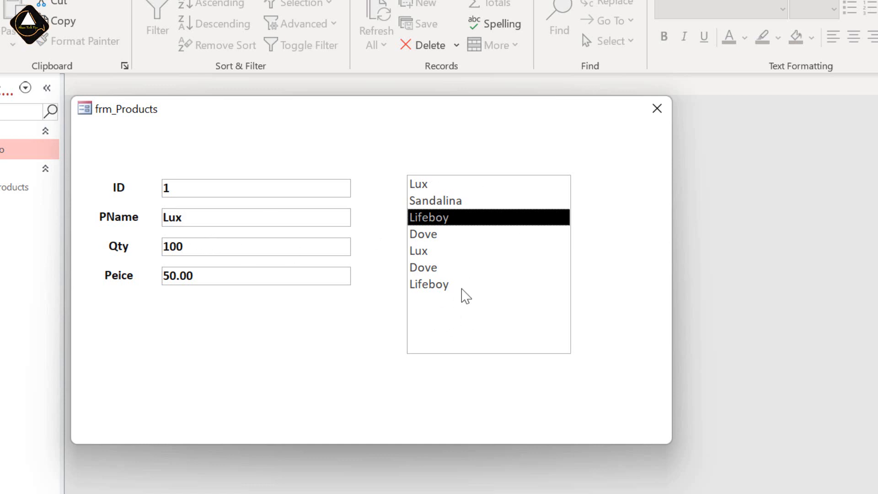
Step: Return the frm_Products form to Design view and delete the product list box
right_click(611, 204)
left_click(662, 254)
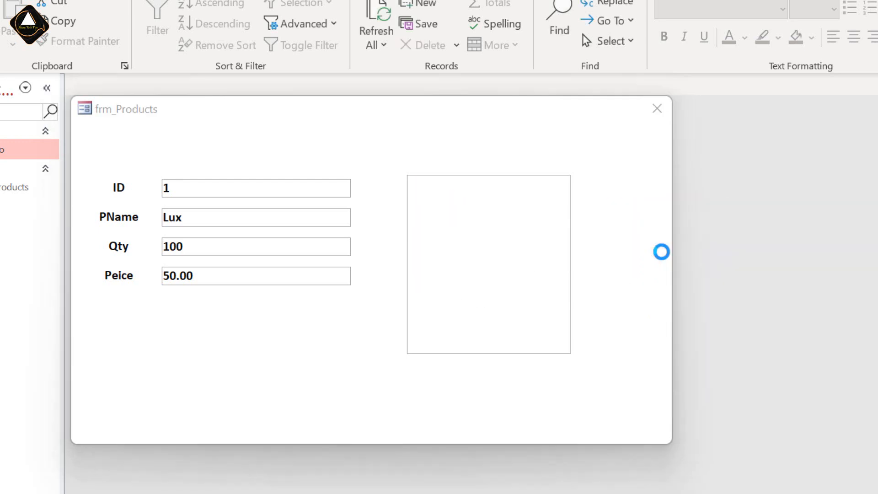
left_click(497, 227)
key("Delete")
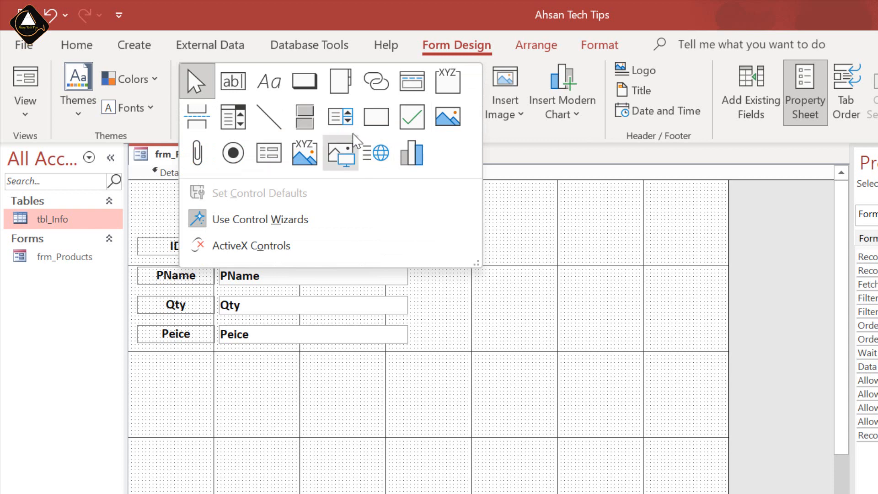
left_click(341, 117)
left_click(480, 249)
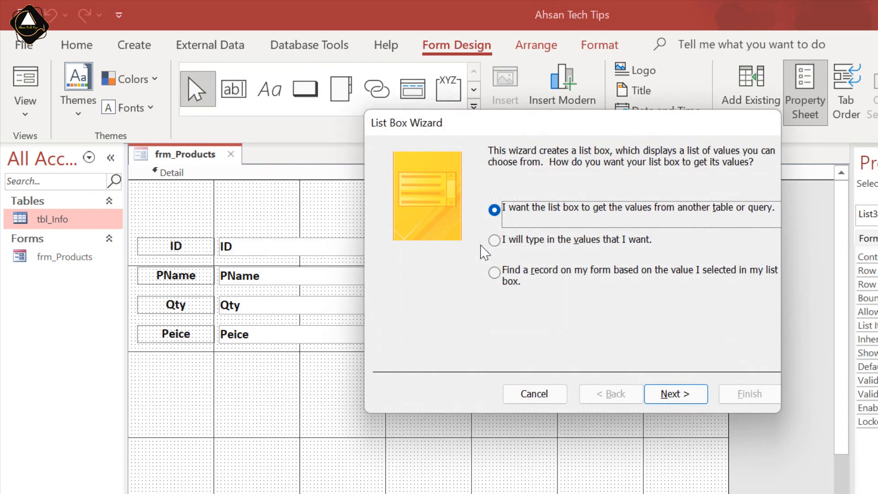
left_click(678, 394)
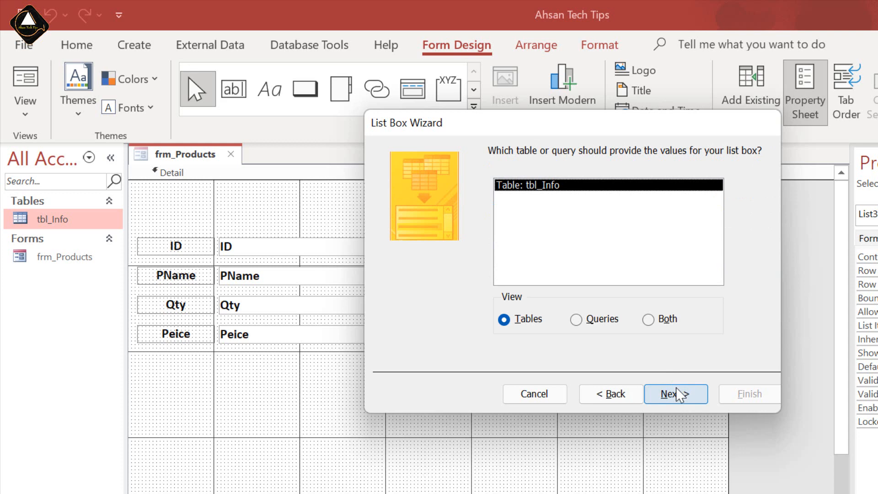
left_click(676, 397)
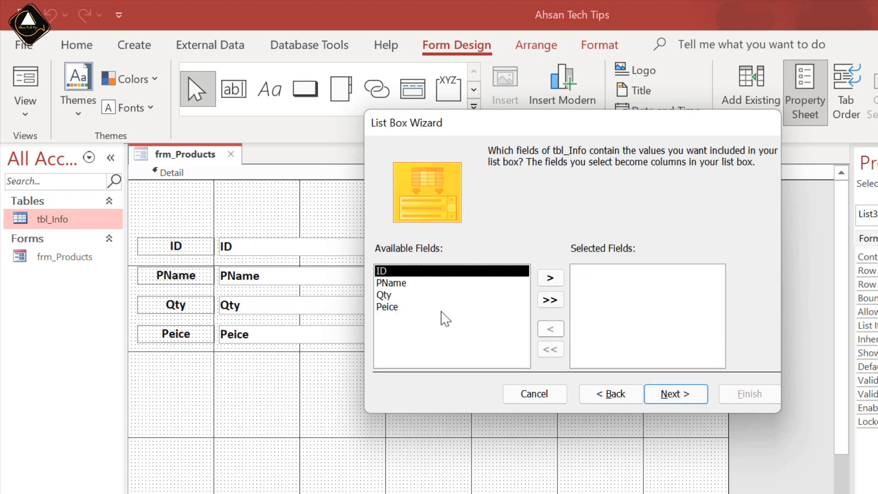
left_click(402, 283)
left_click(551, 279)
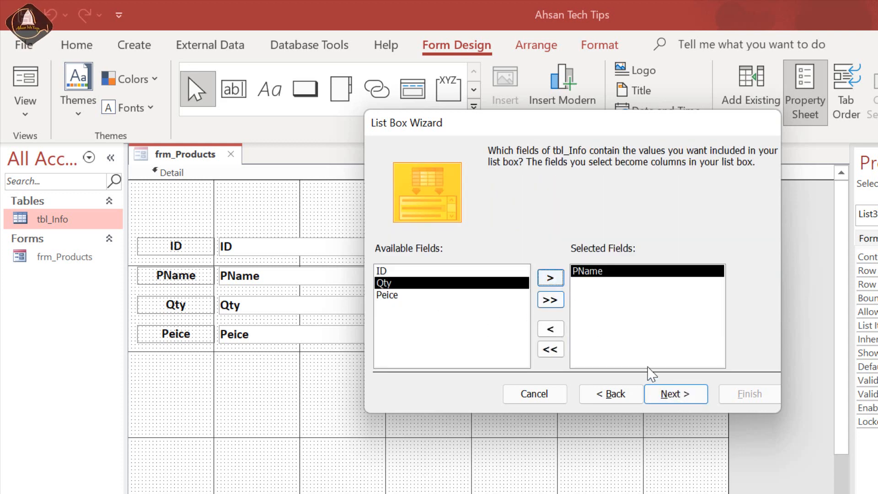
left_click(674, 399)
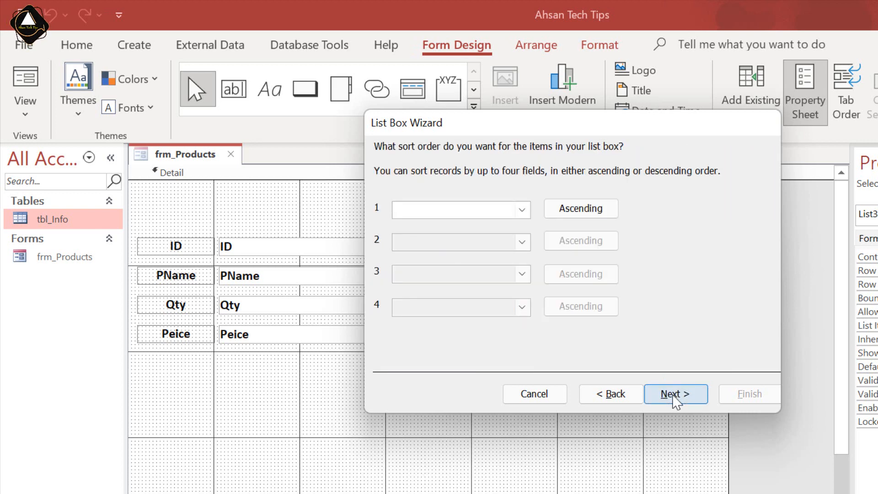
left_click(676, 398)
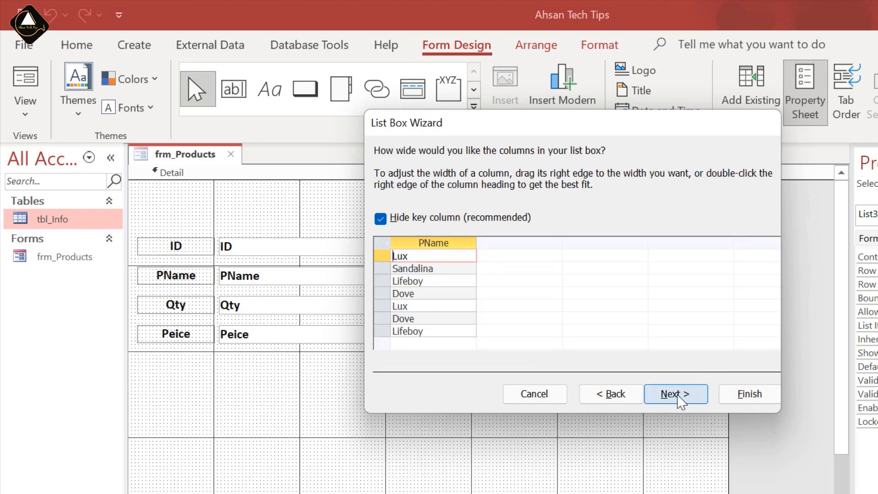
left_click(680, 401)
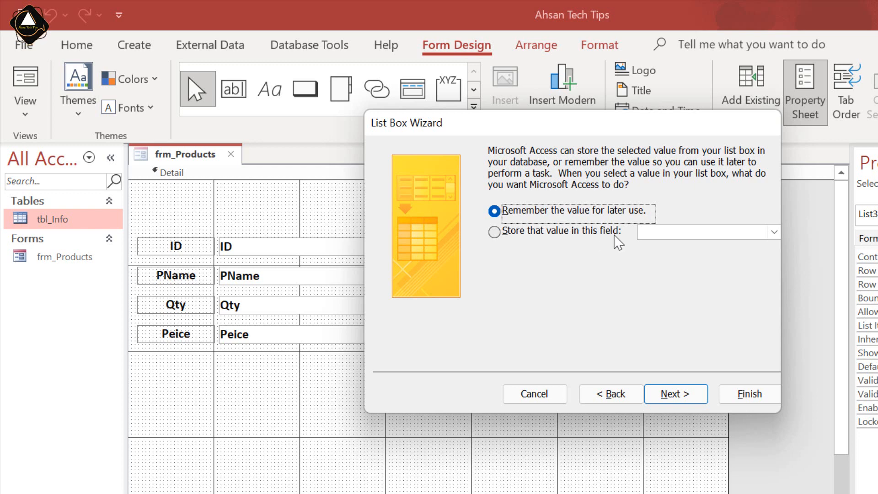
left_click_drag(517, 128, 775, 173)
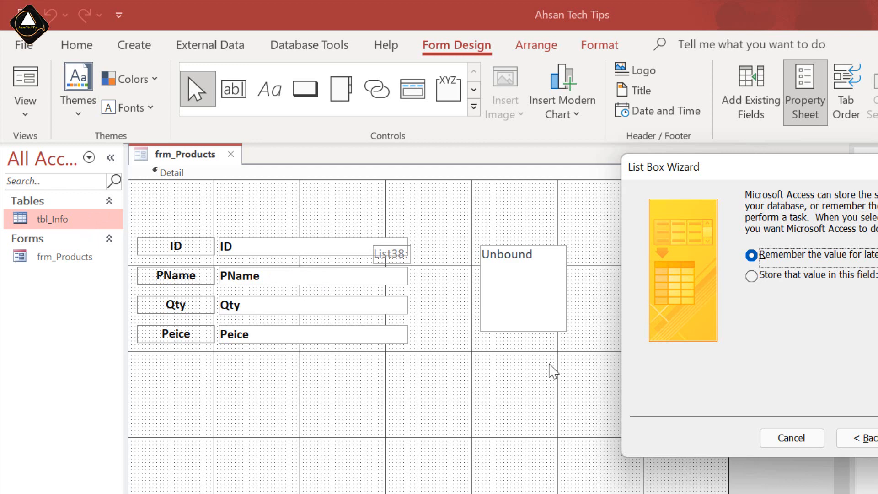
left_click(791, 439)
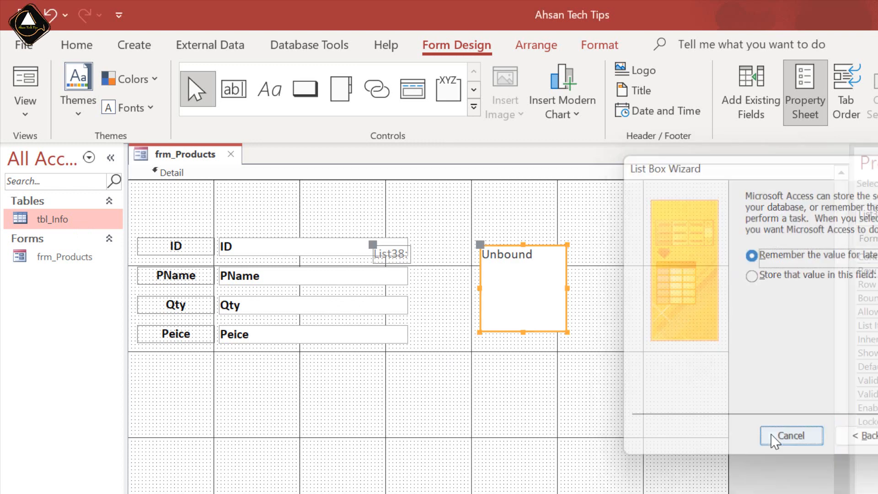
left_click(502, 356)
left_click(535, 304)
key("Delete")
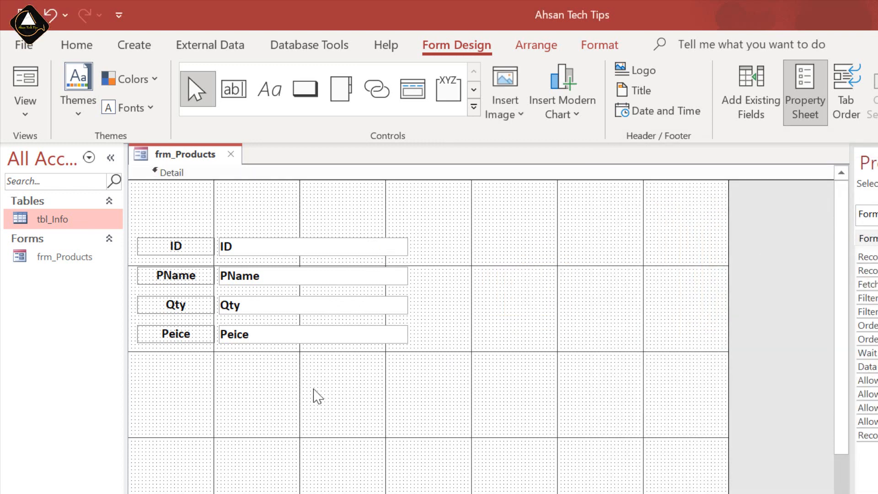
Step: Add a Short Text field named Demo to the tbl_Info table, then save and close the table
right_click(45, 220)
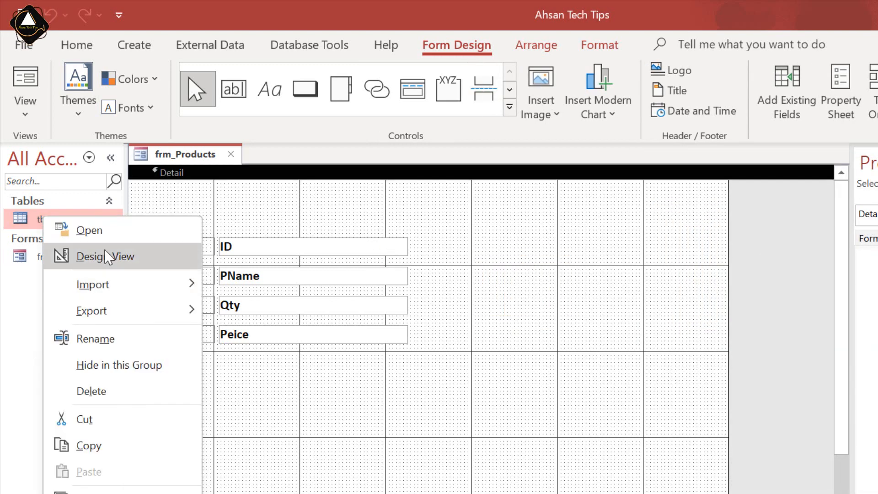
left_click(87, 257)
left_click(190, 257)
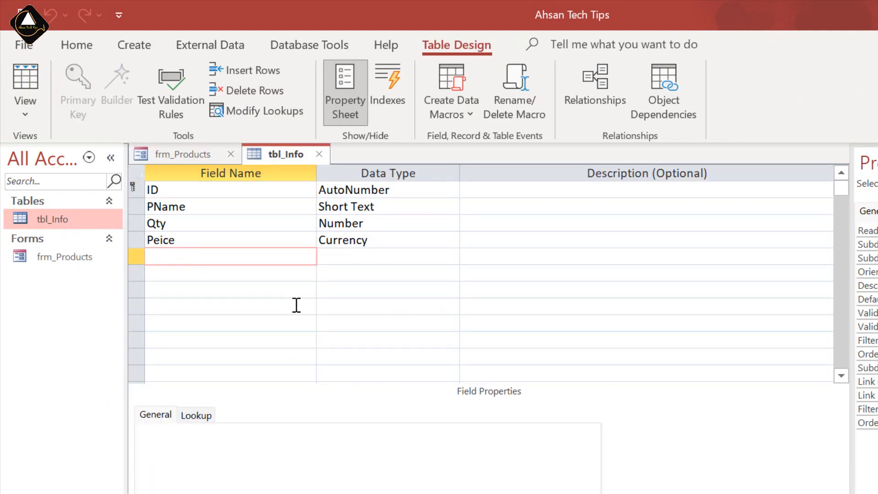
type("Demo")
key("Tab")
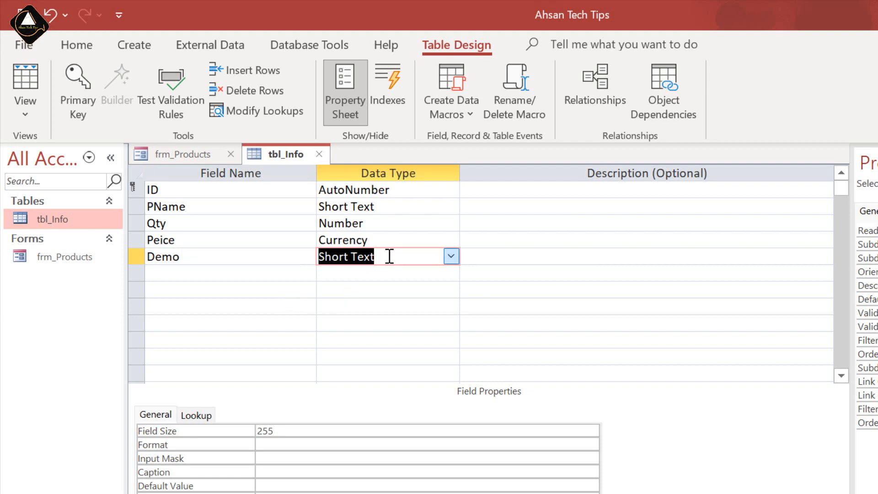
left_click(320, 155)
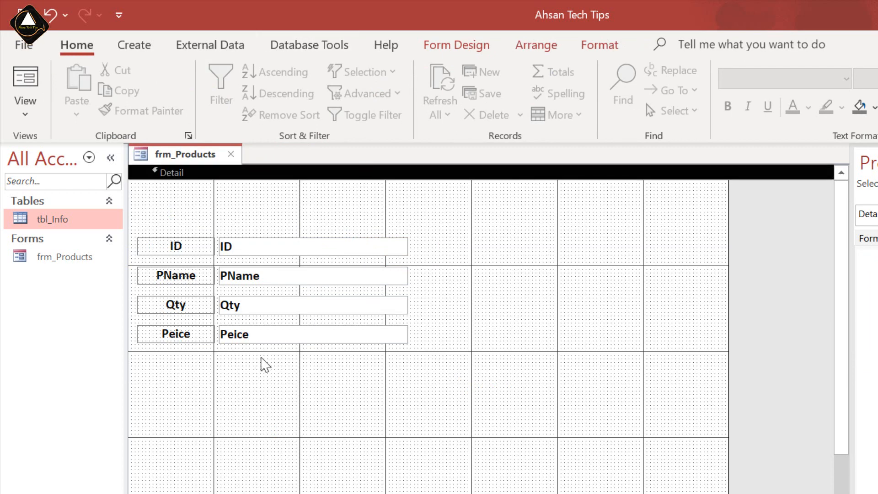
Step: Add a text box directly below the Peice field on the form and widen it to match the fields above
left_click_drag(264, 365, 187, 323)
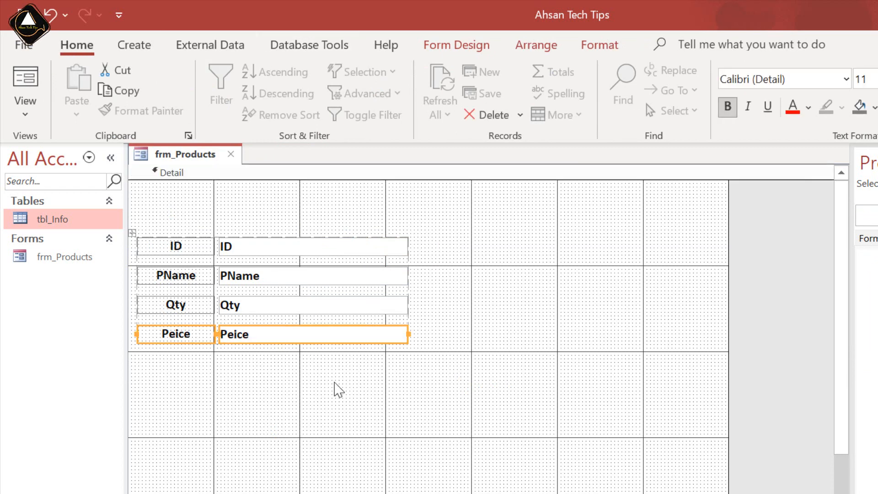
left_click(338, 390)
left_click(488, 46)
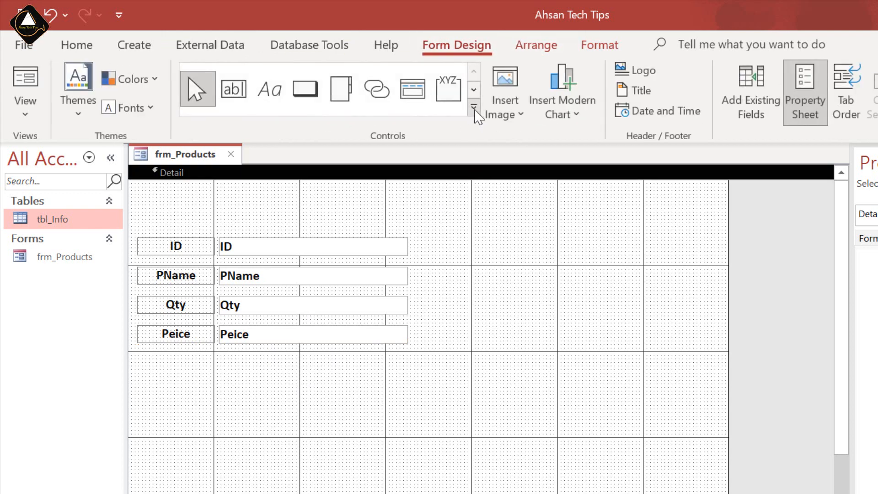
left_click(234, 88)
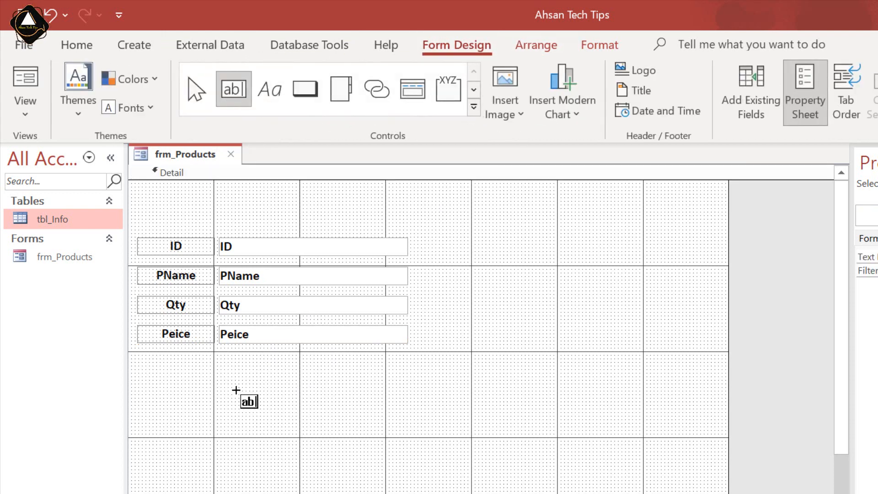
left_click(219, 348)
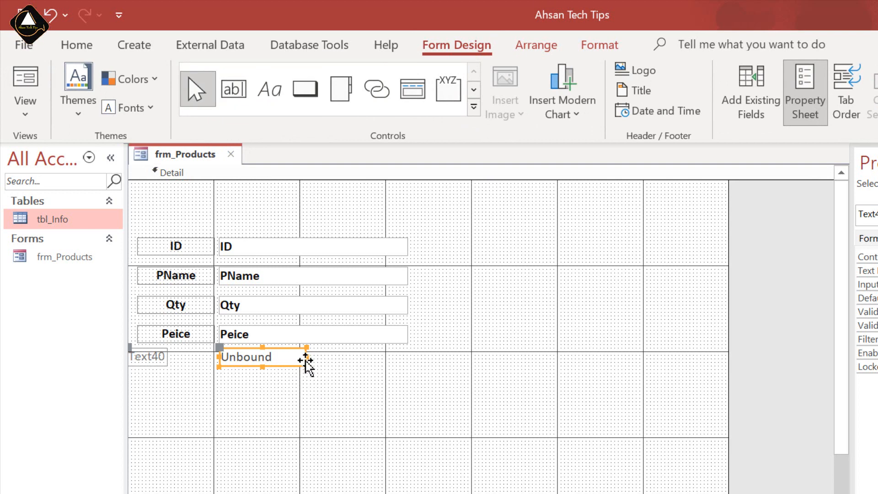
left_click_drag(306, 358, 406, 357)
Step: Widen the new text box's label to line up with the labels above and caption it Store
left_click(165, 357)
left_click_drag(168, 357, 212, 356)
type("Store")
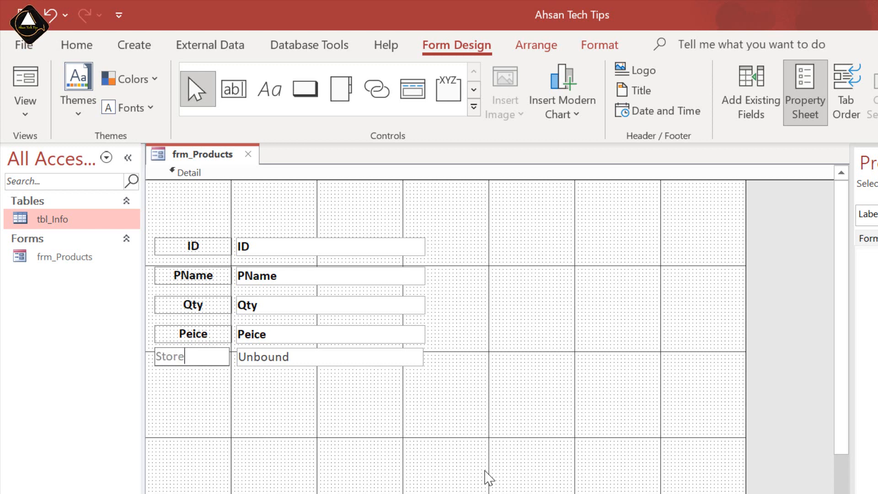
left_click(349, 400)
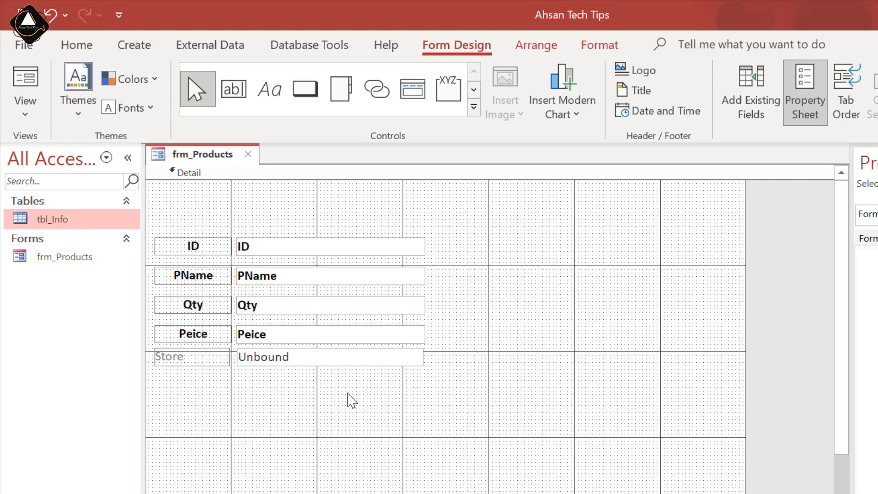
Step: Set the control source of the Store text box to the Demo field
left_click(302, 363)
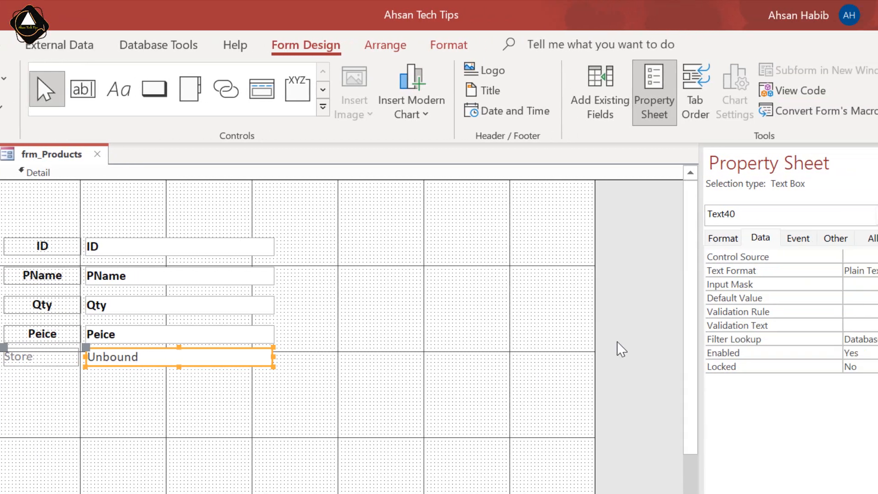
left_click(647, 238)
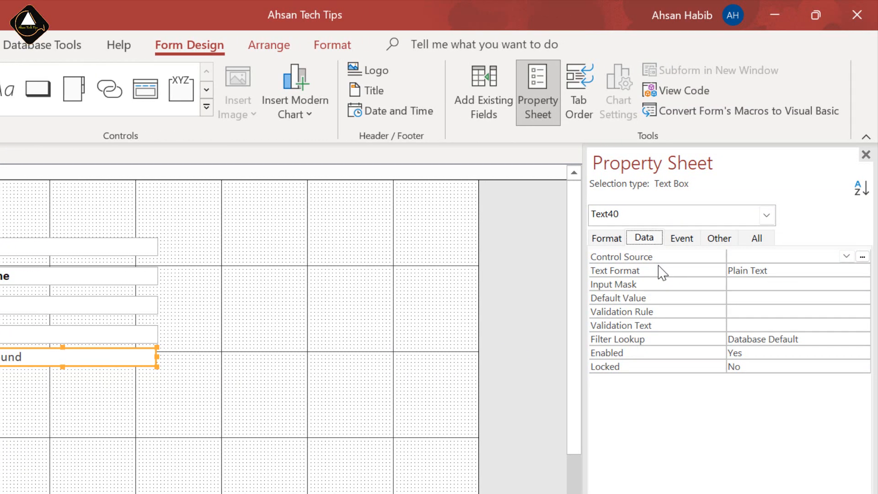
left_click(847, 256)
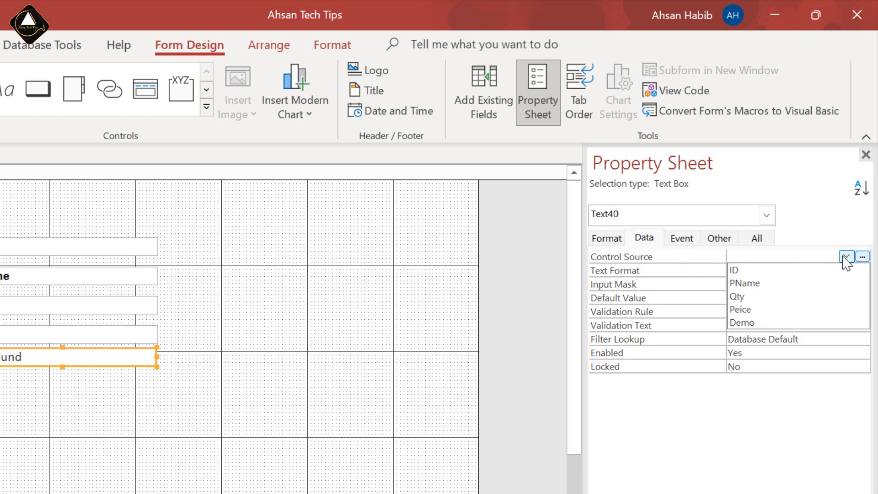
left_click(753, 323)
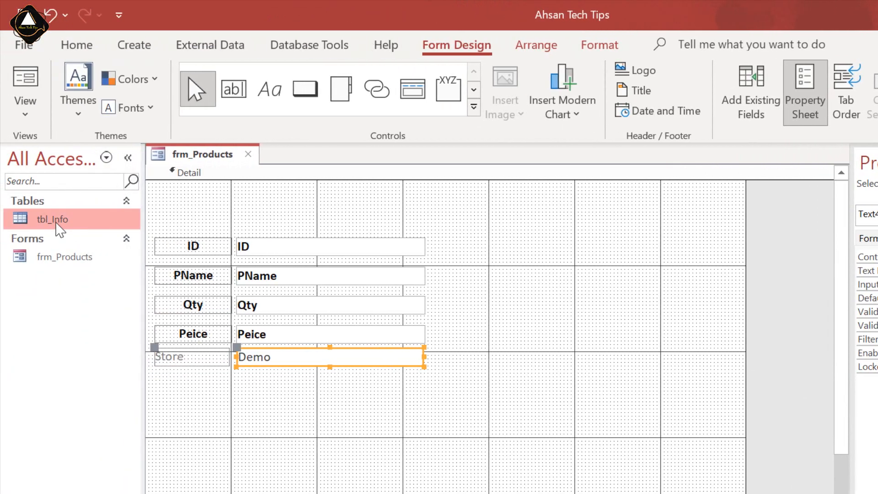
Step: Check the Demo column in the tbl_Info table and close the table
double_click(56, 221)
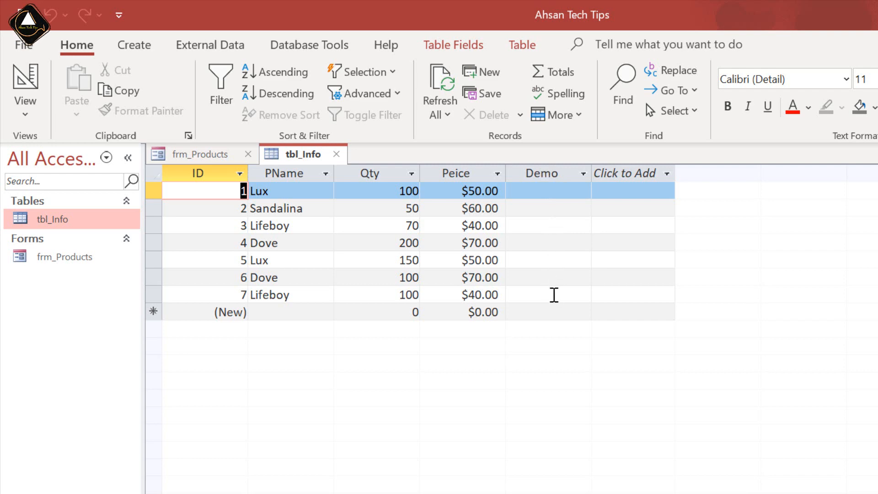
left_click(337, 154)
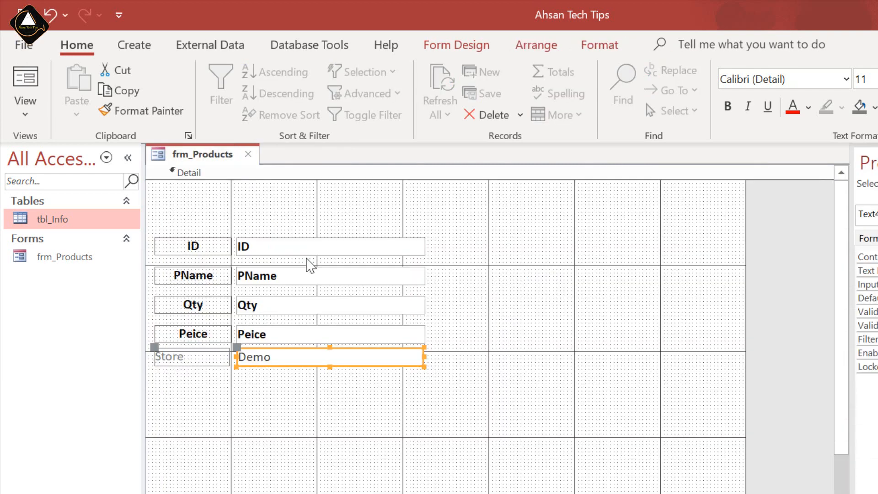
Step: Add a list box to the right of the form fields that takes its values from the PName field of tbl_Info
left_click(464, 44)
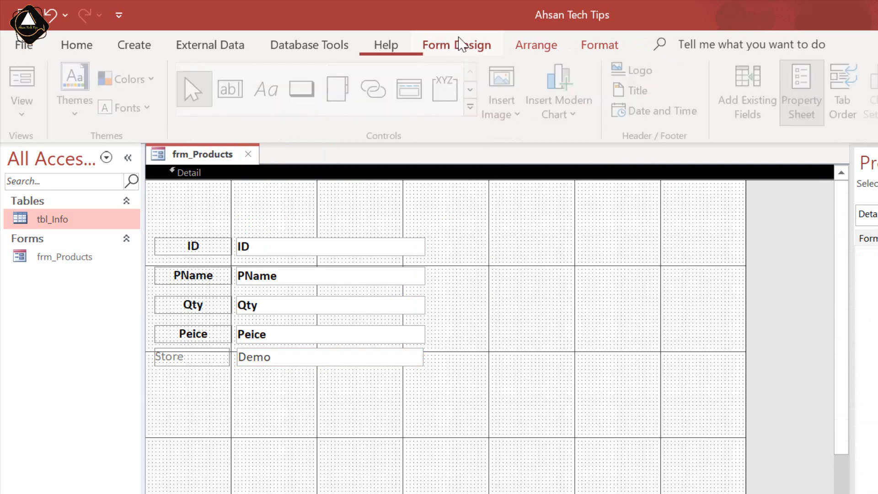
left_click(474, 106)
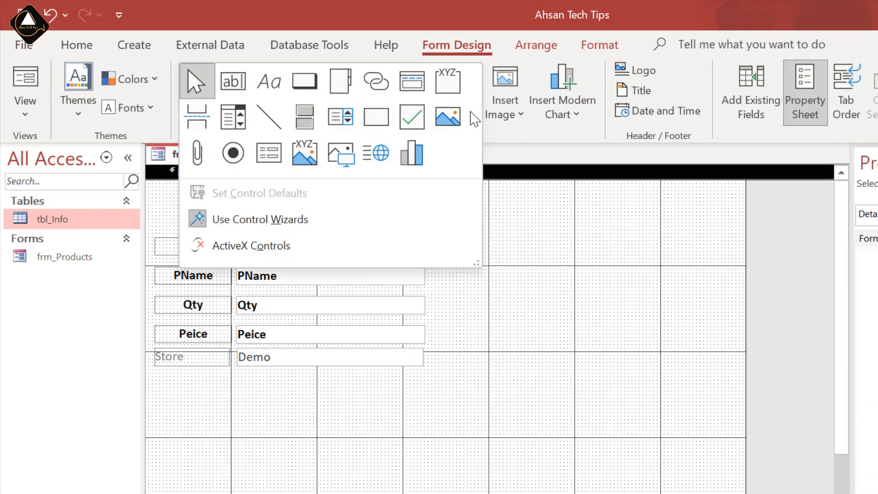
left_click(339, 117)
left_click_drag(530, 255, 618, 352)
left_click(689, 395)
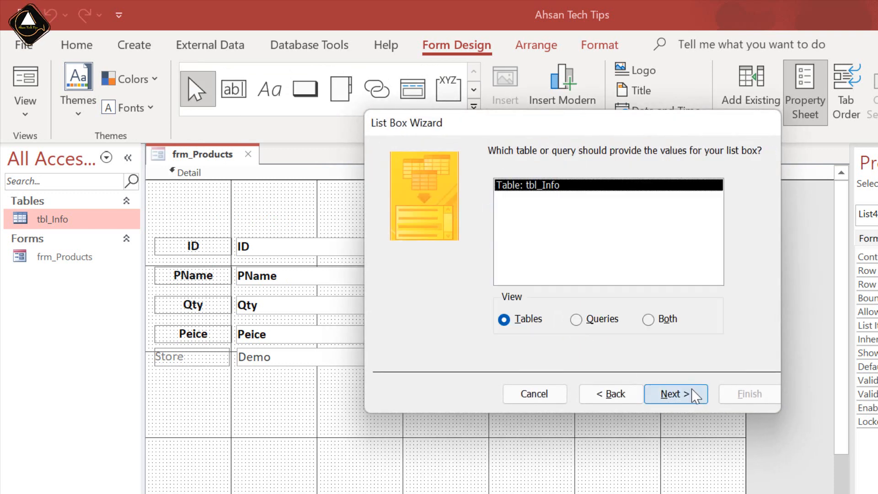
left_click(686, 396)
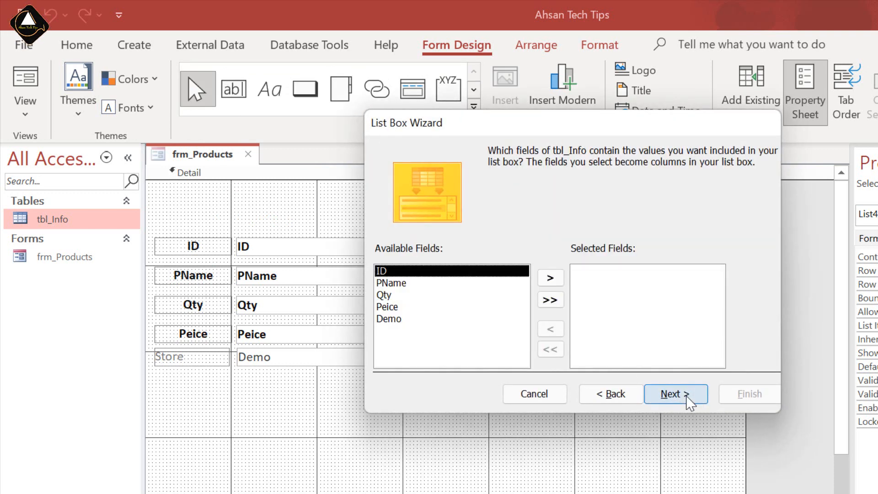
left_click(400, 284)
left_click(552, 279)
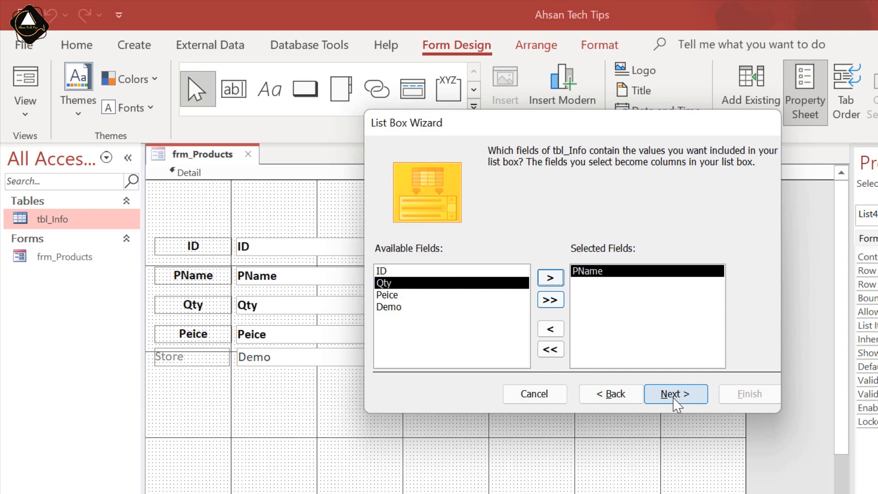
left_click(673, 395)
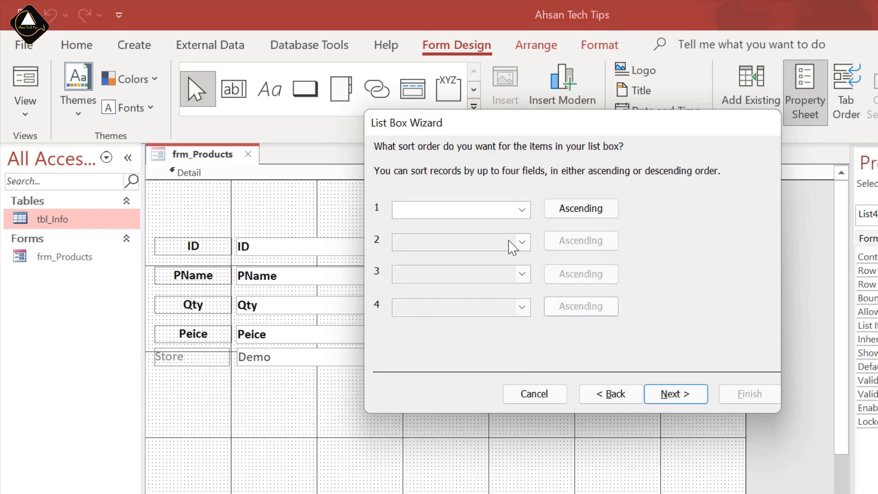
Step: Sort the list box items by PName in ascending order and accept the column layout
left_click(522, 209)
left_click(451, 253)
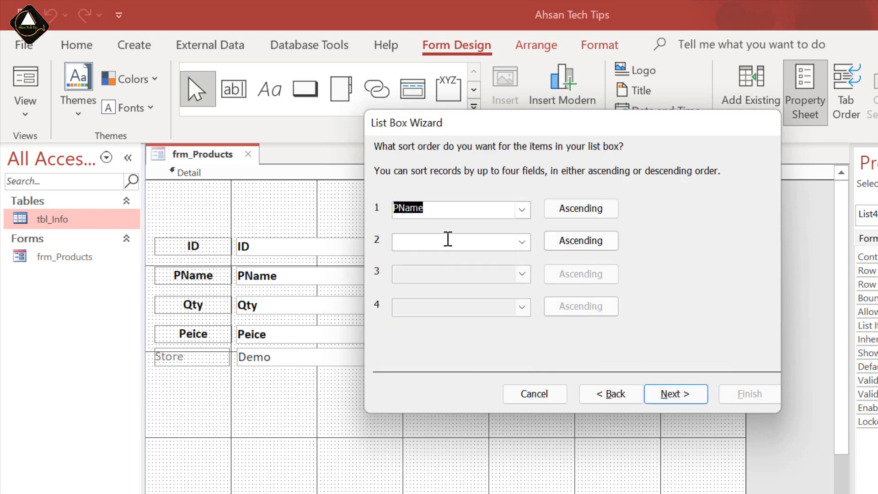
left_click(676, 394)
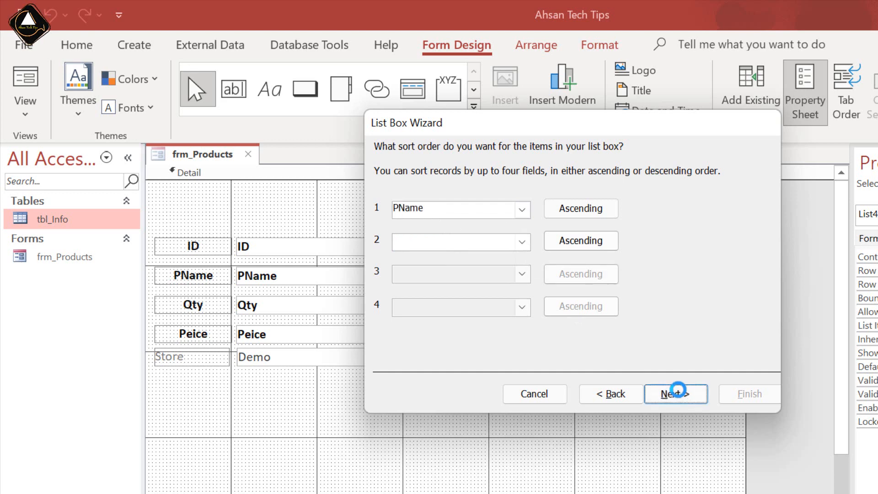
left_click(677, 396)
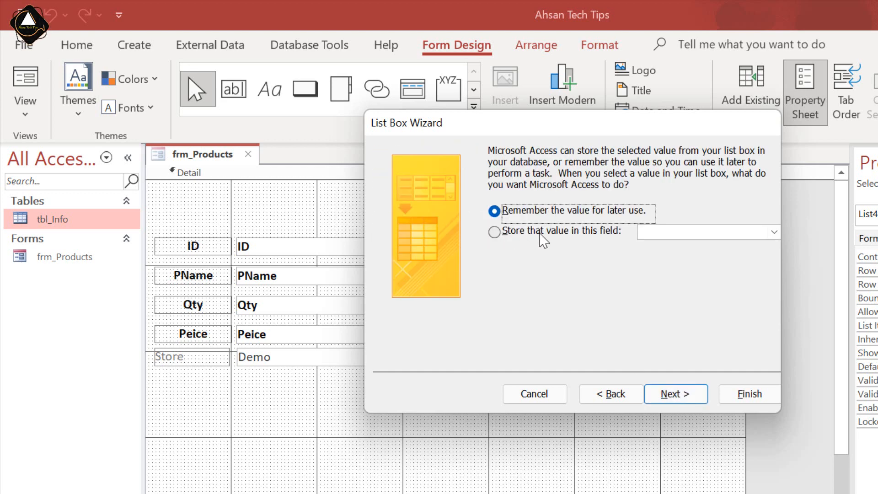
Step: Have the list box store its selected value in the Demo field and finish the List Box Wizard
left_click(579, 231)
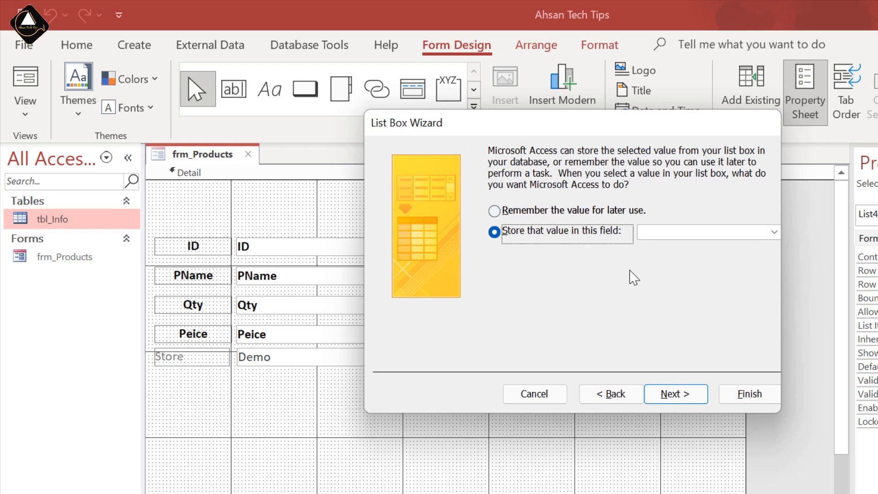
left_click(773, 232)
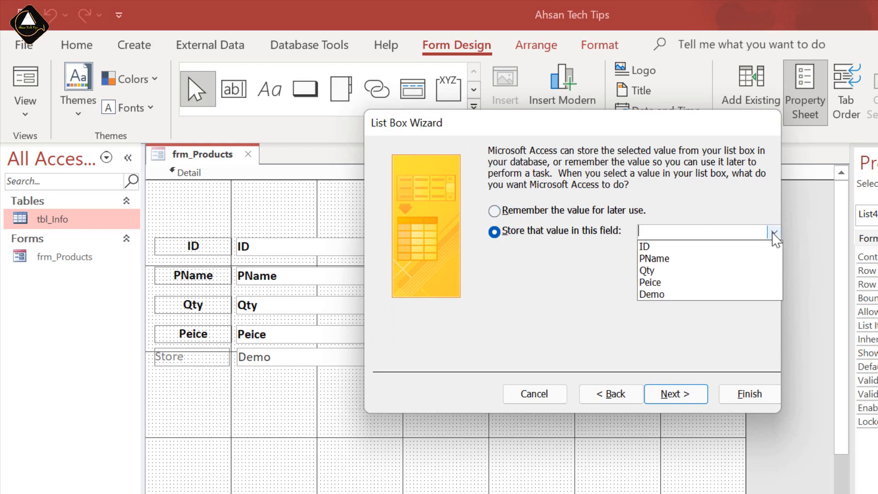
left_click(669, 297)
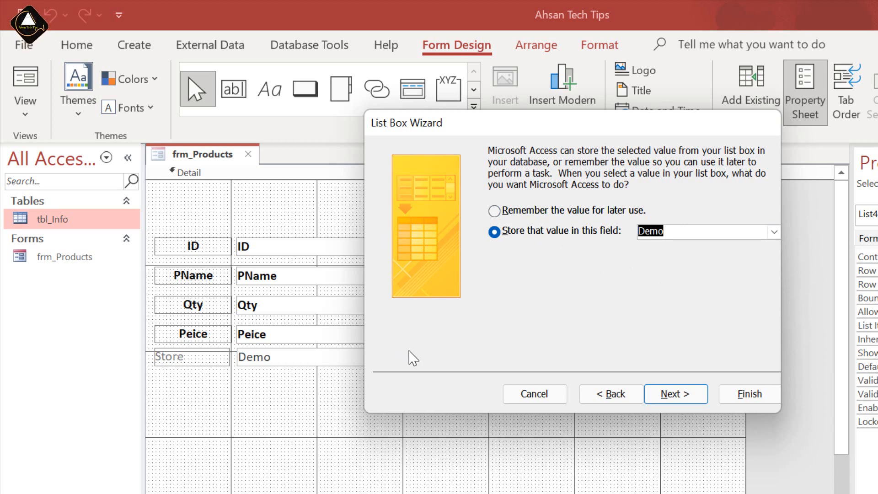
left_click(672, 233)
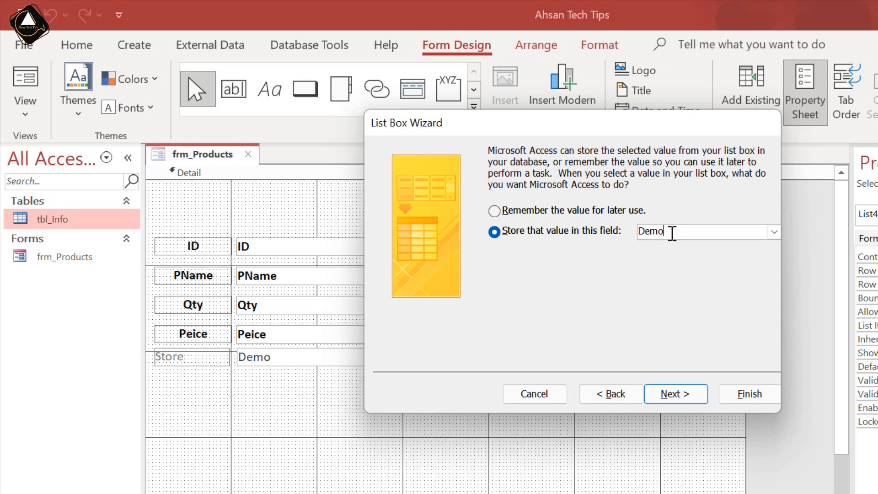
left_click(676, 394)
left_click(750, 393)
left_click(585, 414)
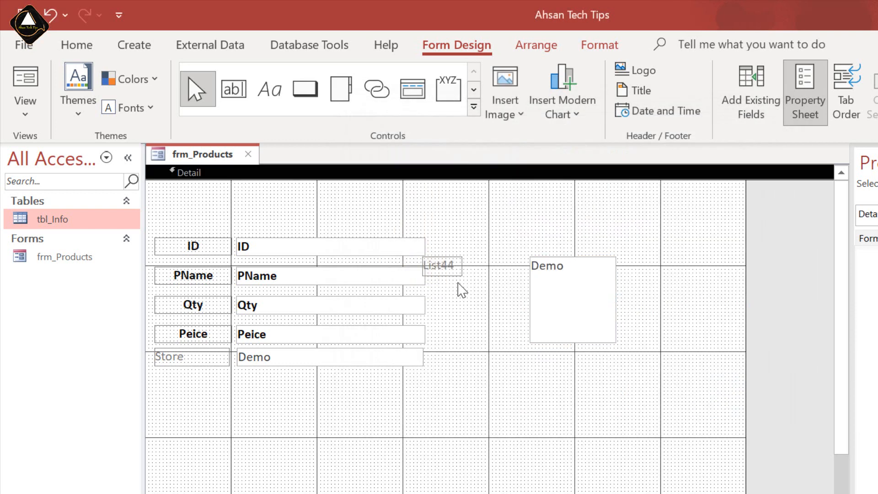
Step: Delete the list box's attached label and enlarge the list box, mainly in height
left_click(450, 270)
key("Delete")
left_click(570, 308)
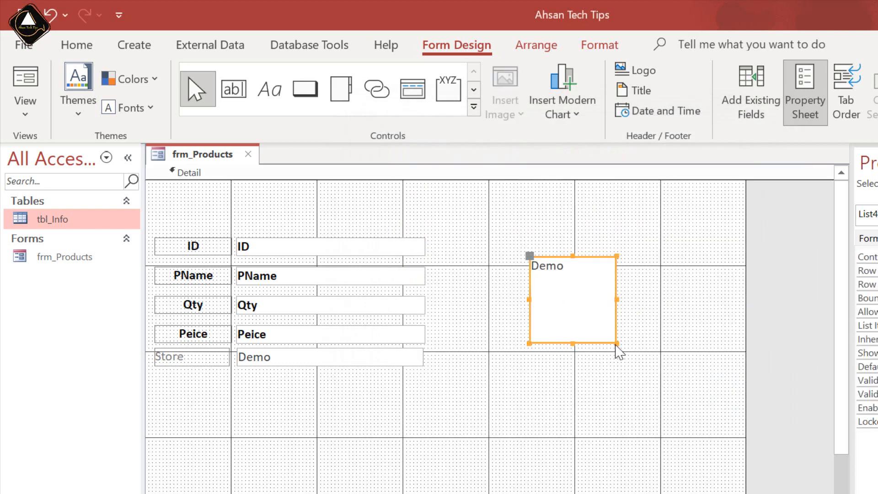
left_click_drag(617, 343, 637, 401)
left_click(503, 300)
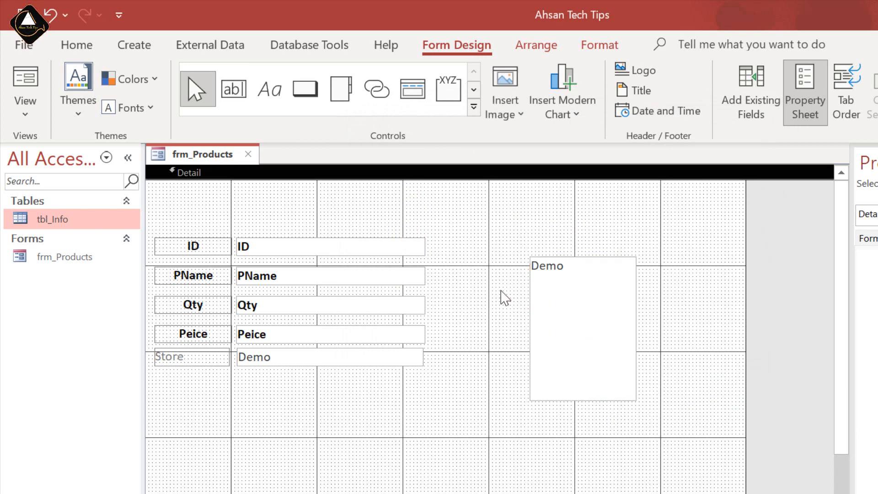
Step: Run the form and select the second Lifeboy entry in the list box to test the Store field
left_click(25, 89)
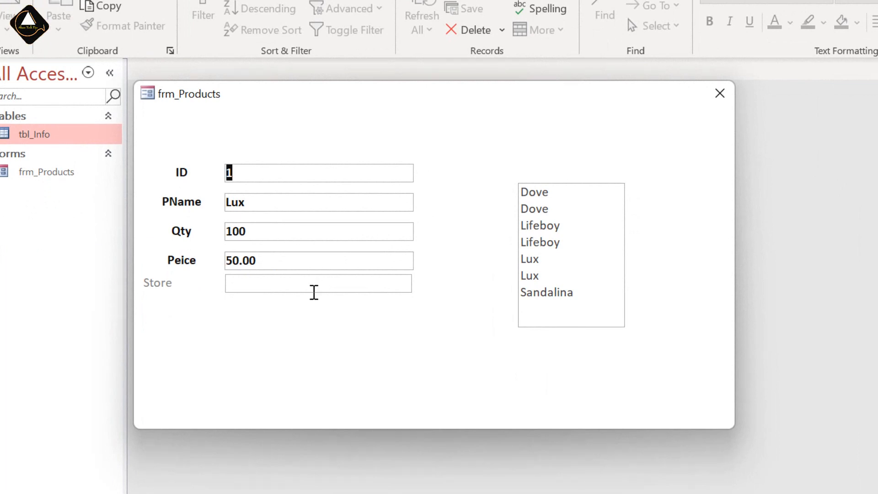
left_click(242, 175)
left_click(263, 284)
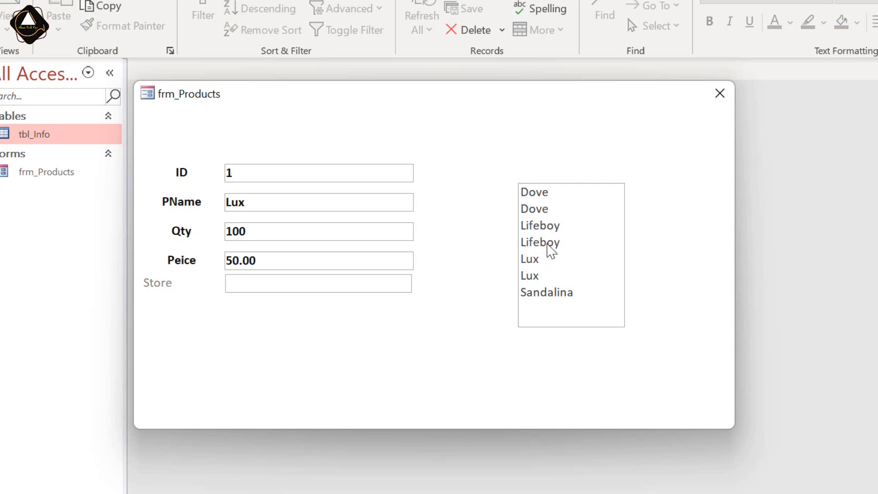
left_click(549, 244)
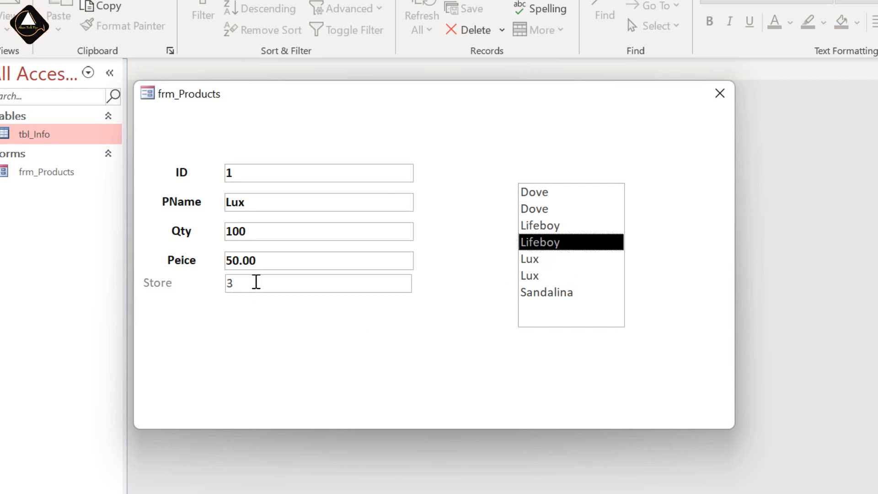
Step: Return the form to Design View and change the list box's Bound Column to store the product name instead of the ID
right_click(464, 237)
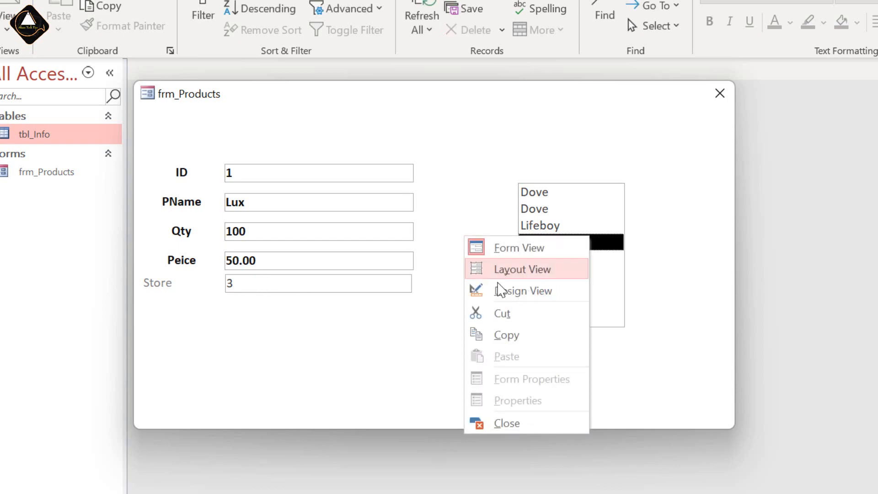
left_click(532, 291)
left_click(481, 219)
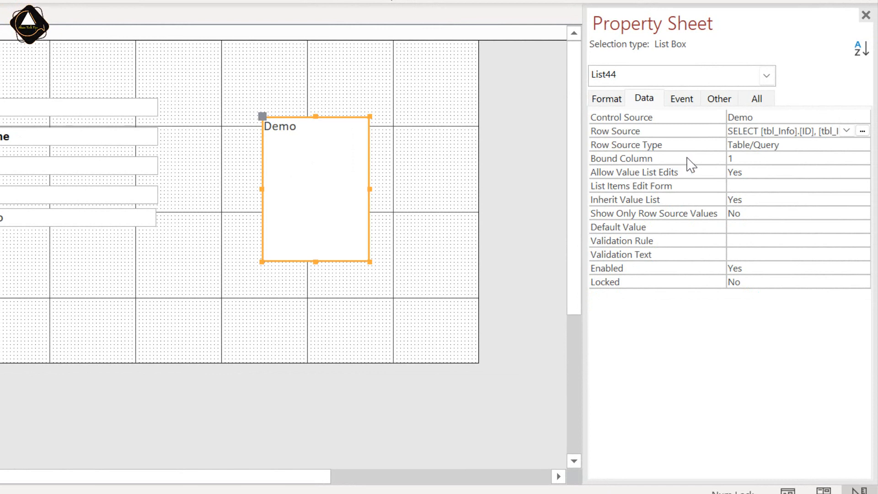
double_click(751, 159)
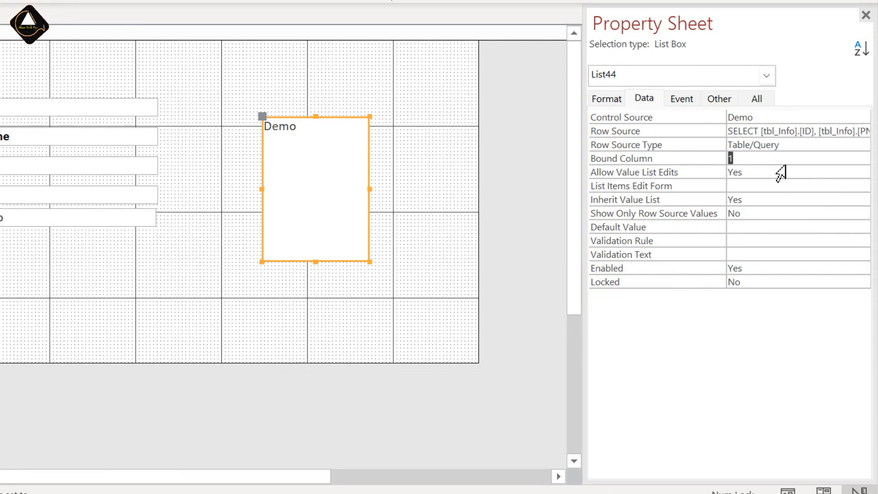
left_click(768, 174)
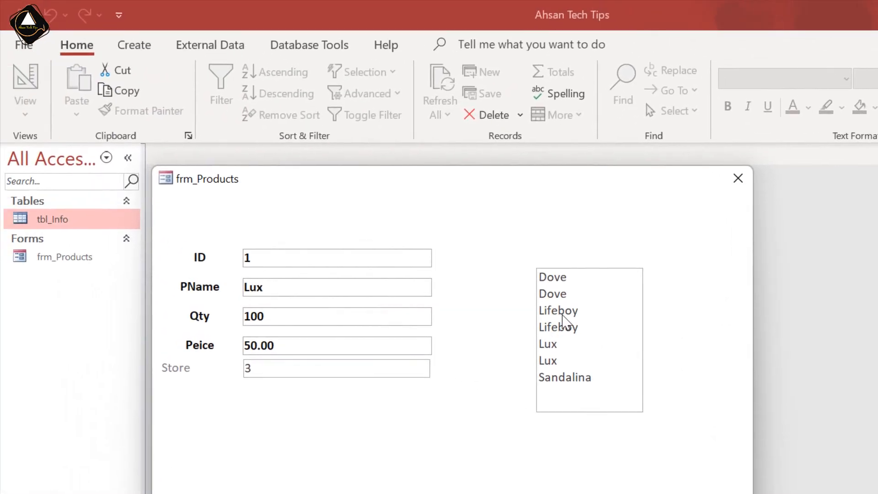
Step: Select the first Lifeboy entry in the running form's list box and check the stored value in tbl_Info's Demo column
left_click(504, 282)
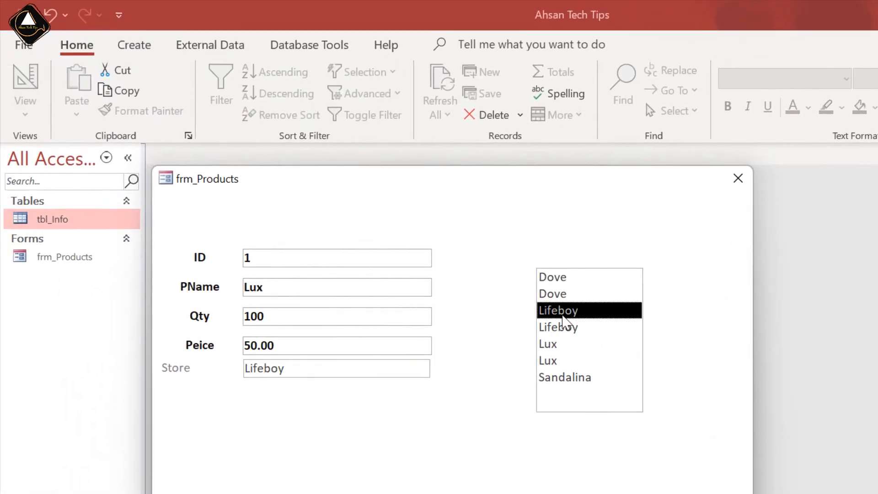
left_click(303, 370)
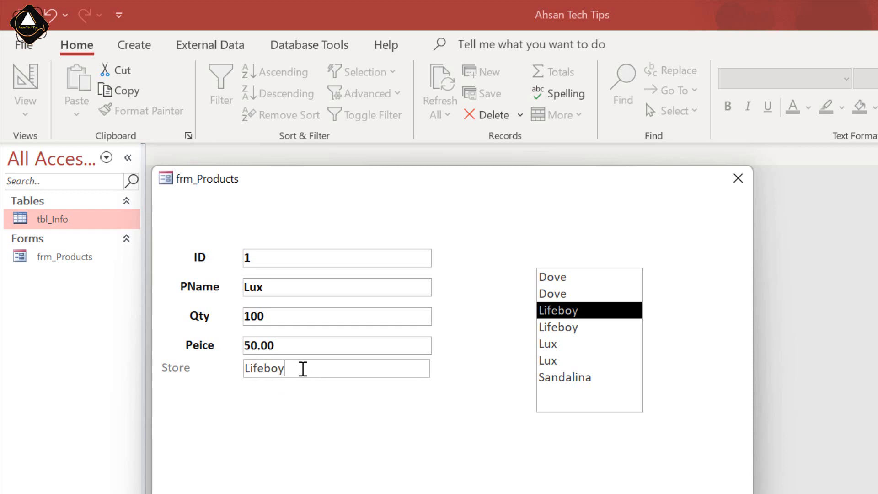
right_click(476, 373)
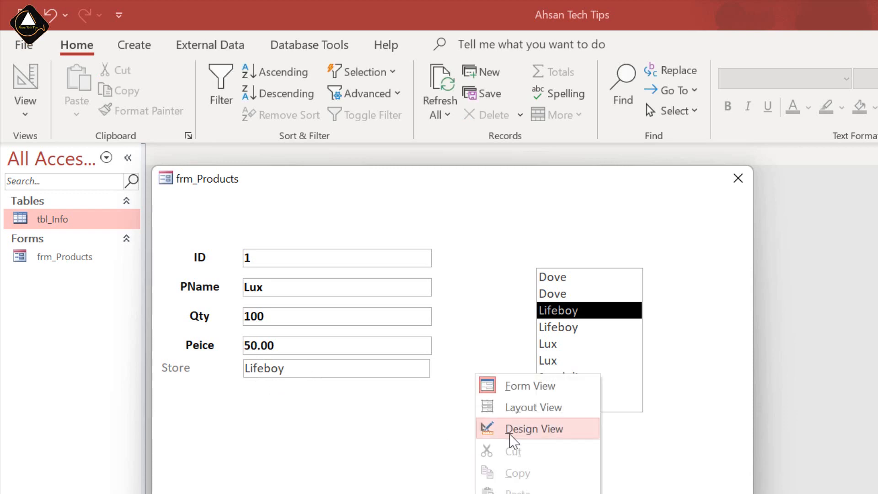
left_click(512, 430)
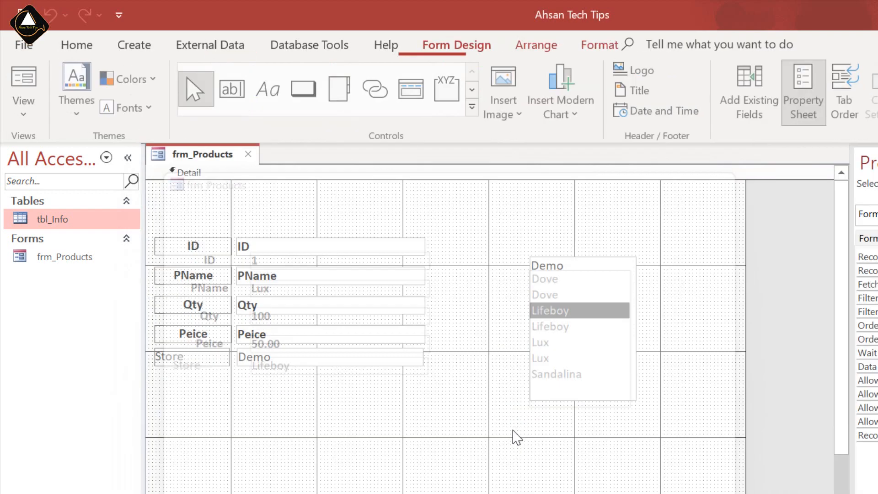
double_click(60, 224)
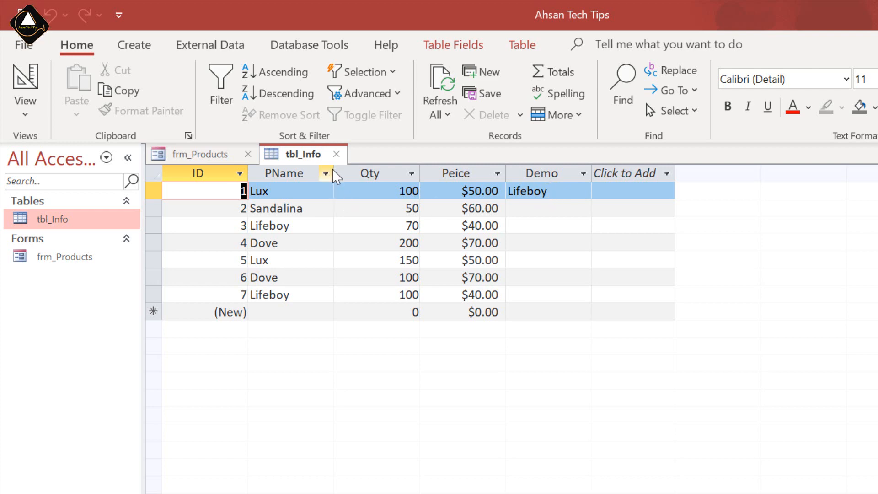
left_click(336, 155)
Step: Delete the list box bound to Demo from the frm_Products form
left_click(581, 301)
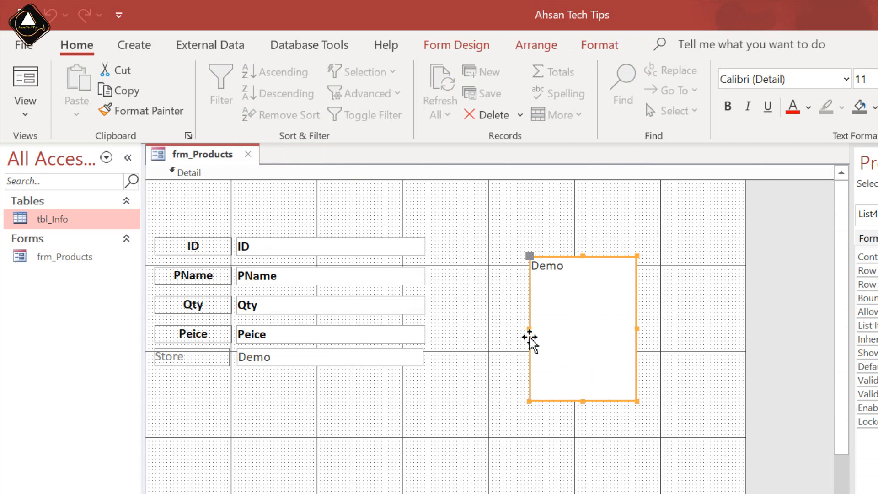
left_click(476, 295)
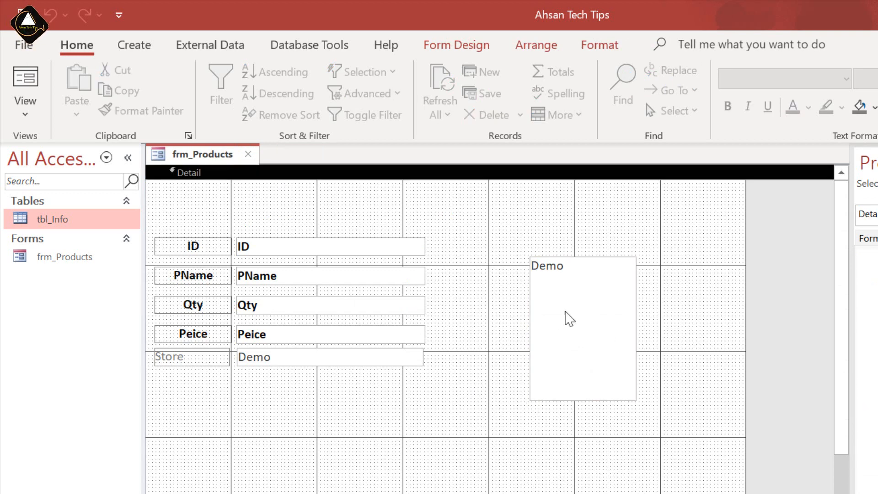
left_click(581, 300)
key("Delete")
left_click(521, 279)
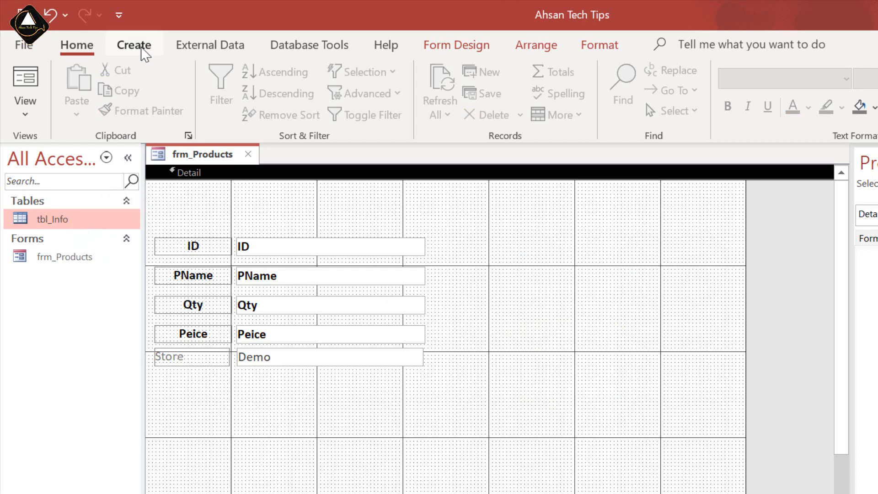
Step: Create a query in Design View on tbl_Info with the fields PName, Qty and Peice
left_click(134, 45)
left_click(276, 92)
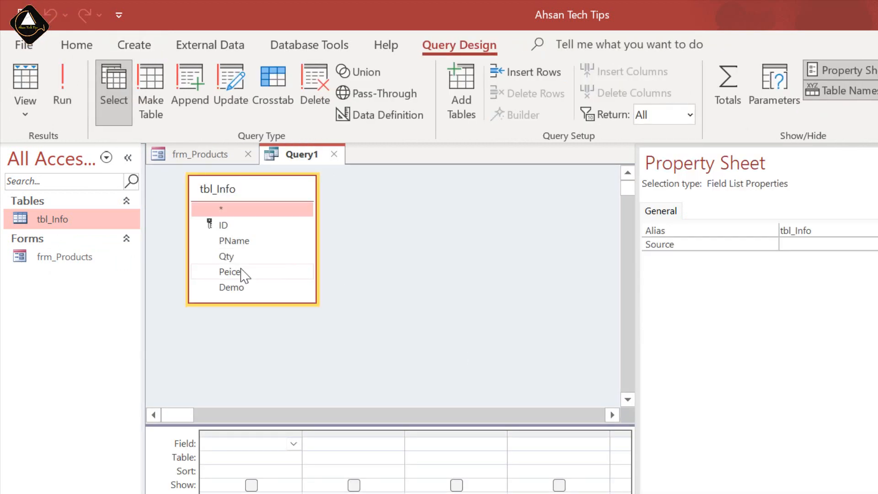
left_click(235, 245)
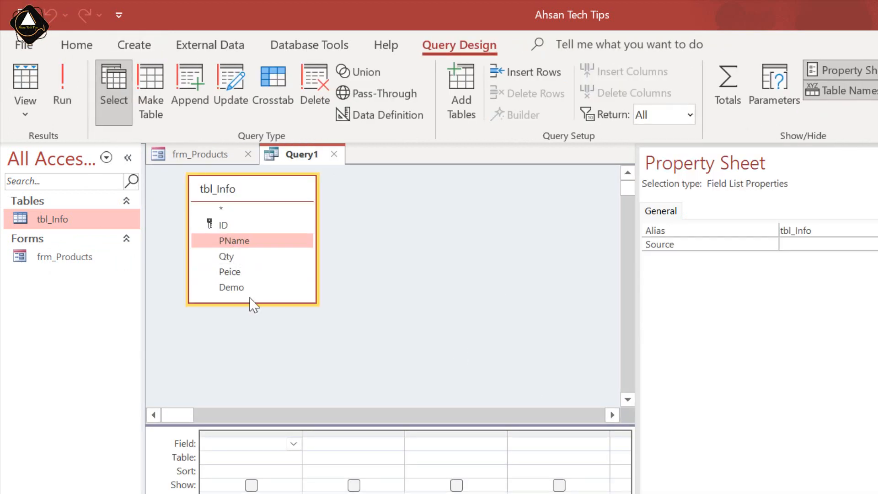
left_click(230, 257, "ctrl")
left_click(231, 272, "ctrl")
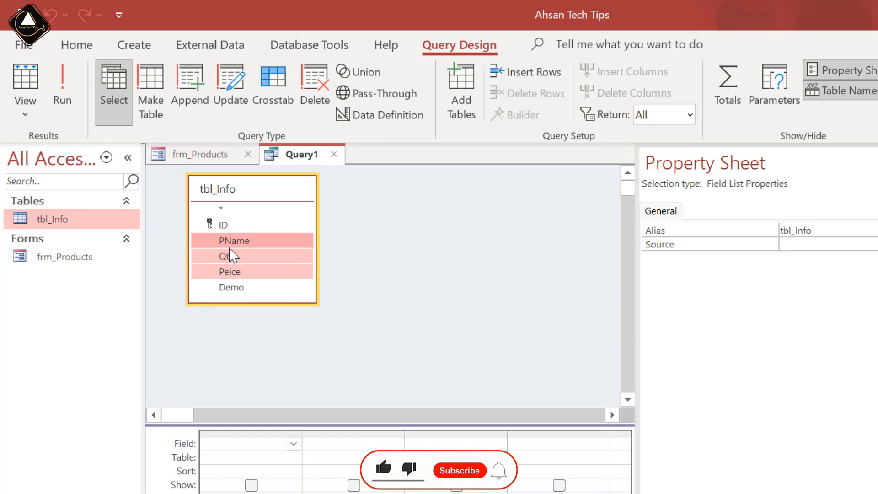
left_click_drag(229, 247, 254, 443)
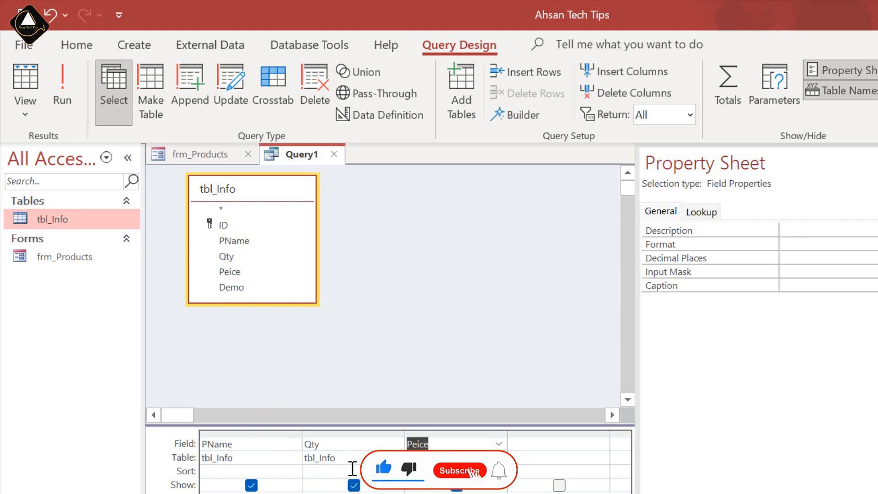
Step: Save the query as qry_Products and close it
key("ctrl+s")
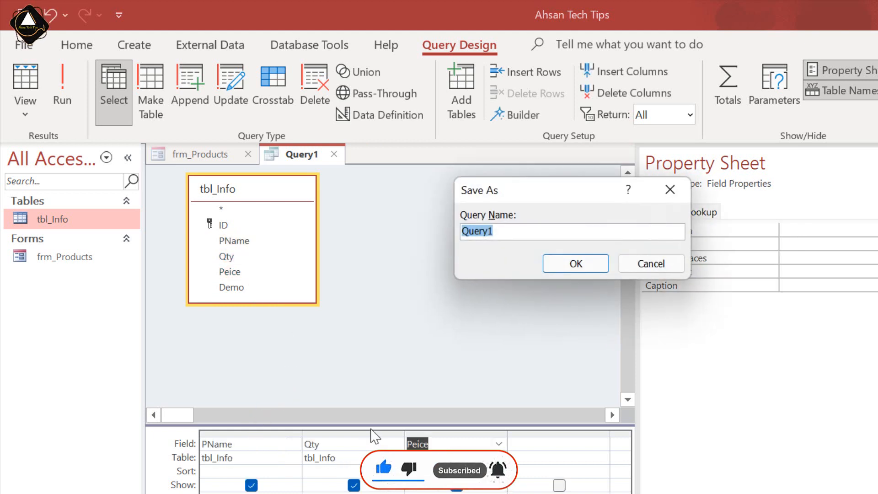
type("qry")
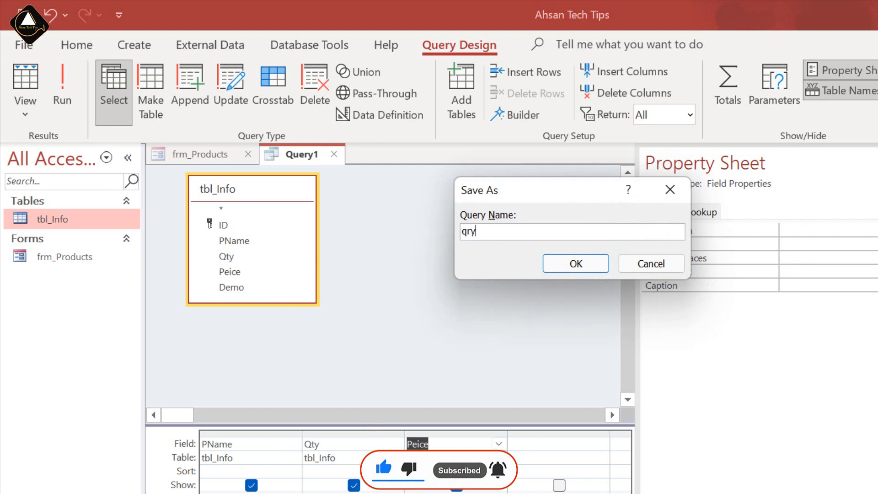
type("_Products")
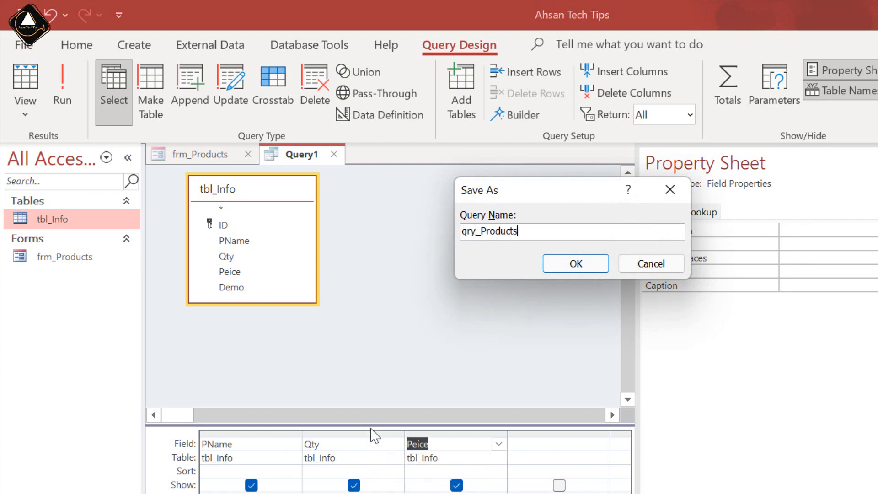
key("Return")
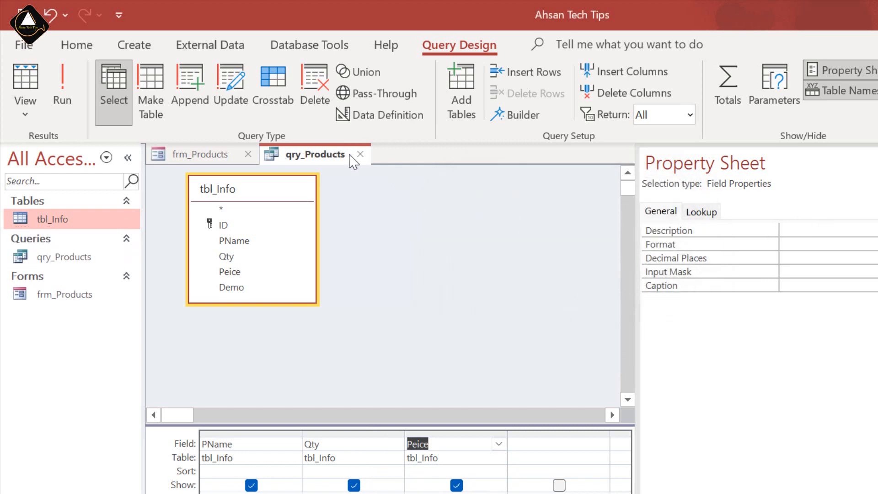
left_click(361, 155)
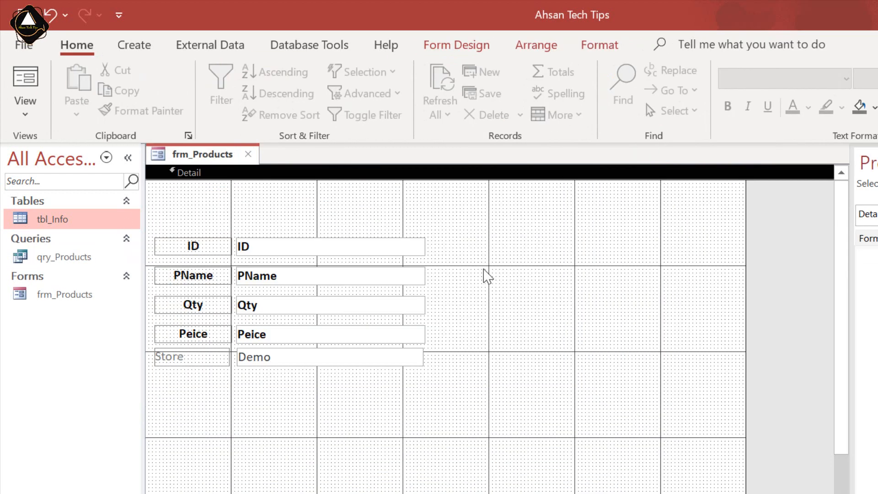
Step: Insert a list box beside the fields on frm_Products and choose qry_Products as the source of its values
left_click(458, 46)
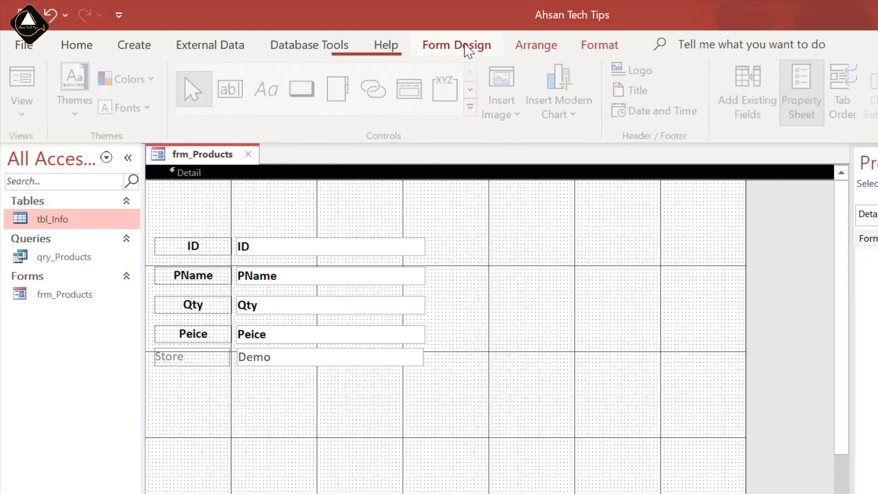
left_click(474, 107)
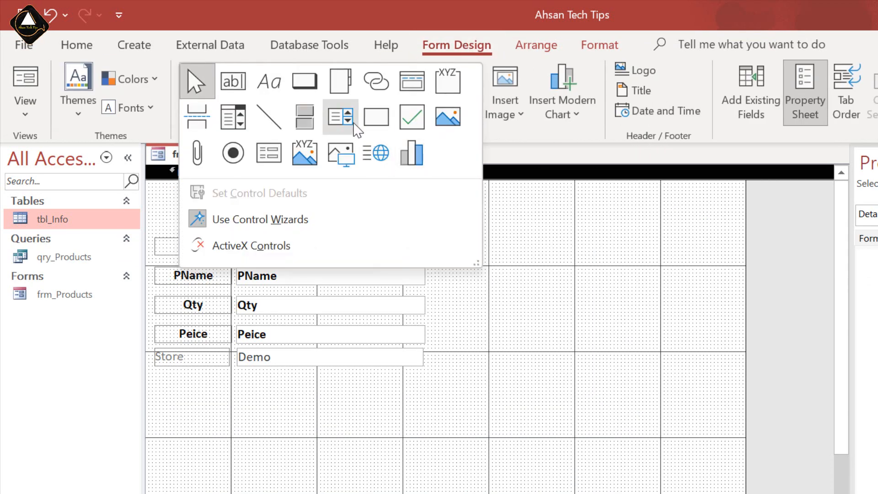
left_click(339, 117)
left_click(530, 247)
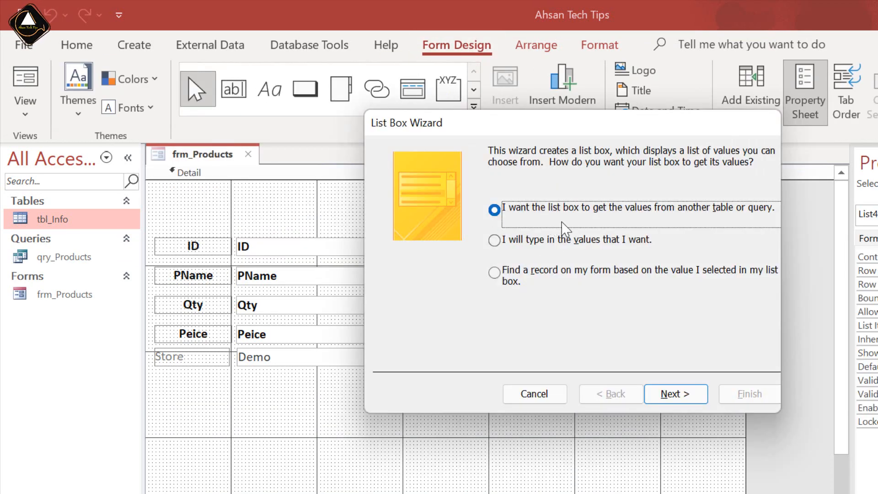
left_click(673, 394)
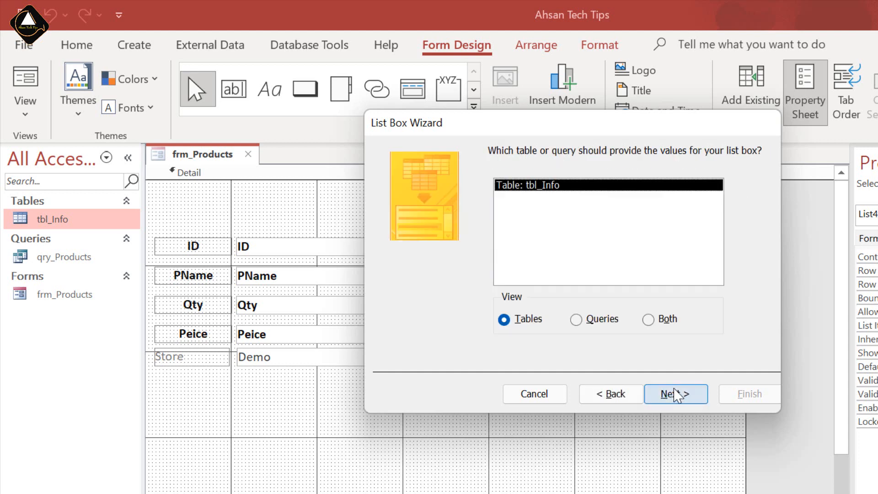
left_click(586, 318)
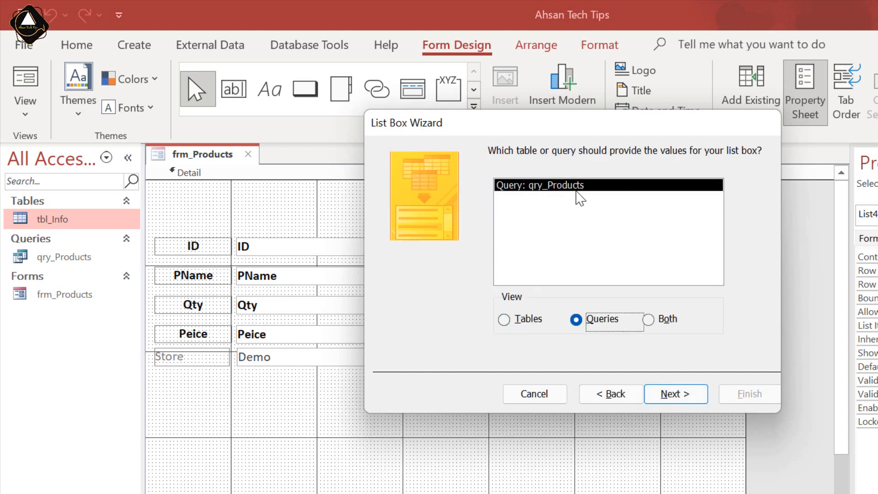
left_click(679, 396)
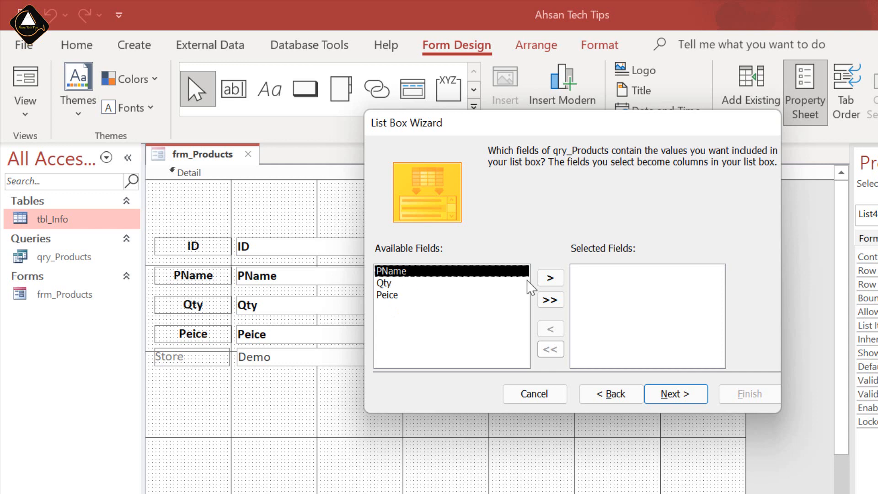
Step: Include only PName in the list box, without sorting, remember the value for later use, and finish the wizard
left_click(550, 278)
left_click(682, 394)
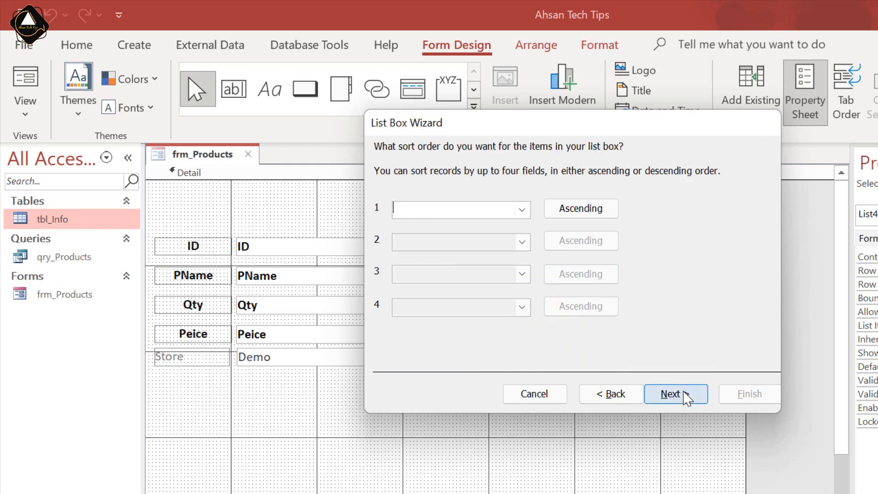
left_click(690, 405)
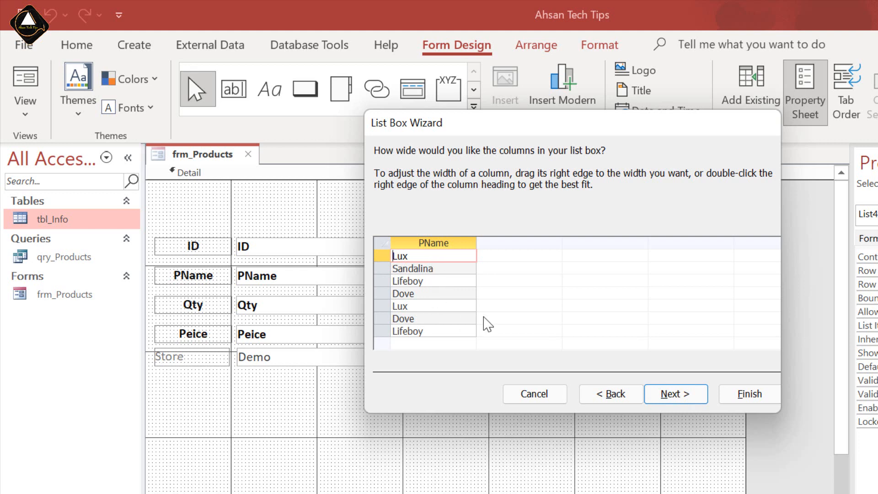
left_click(685, 397)
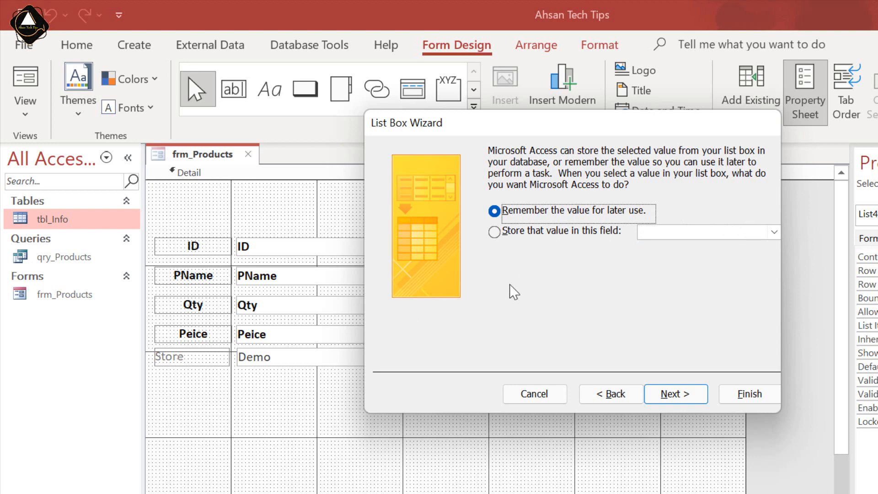
left_click(685, 397)
left_click(750, 394)
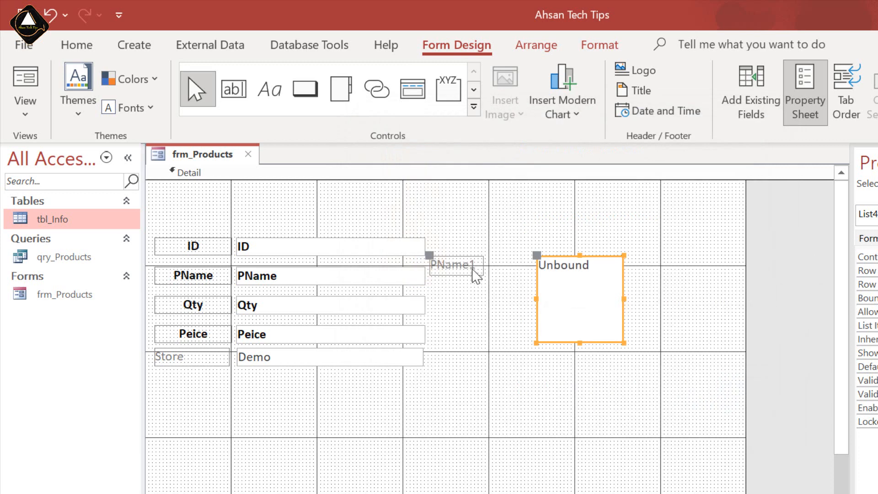
Step: Delete the new list box's label and enlarge the list box so that all product names fit
key("Delete")
left_click(582, 281)
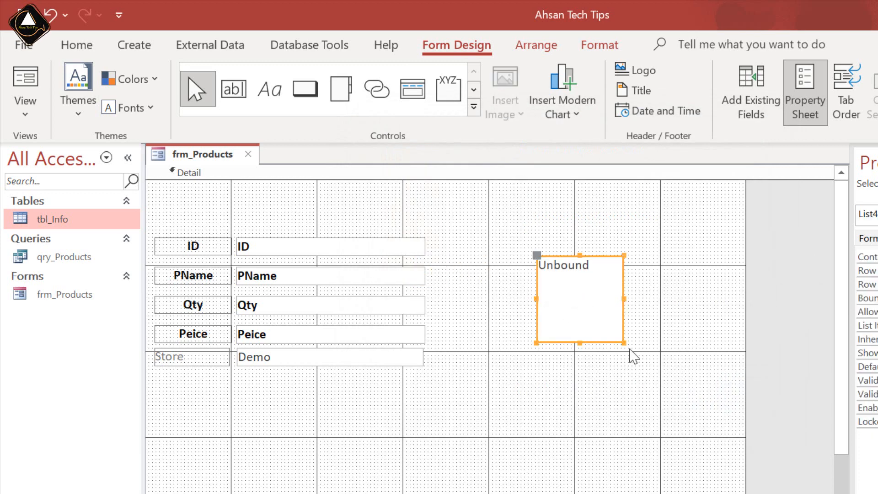
left_click_drag(623, 343, 662, 400)
left_click(527, 258)
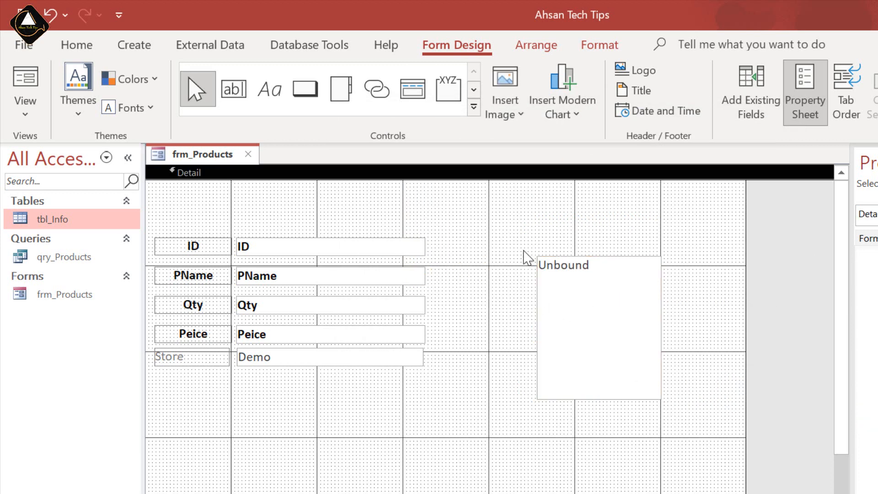
Step: Run the form and select various products in the unbound list box, ending on Sandalina, to test it
left_click(25, 80)
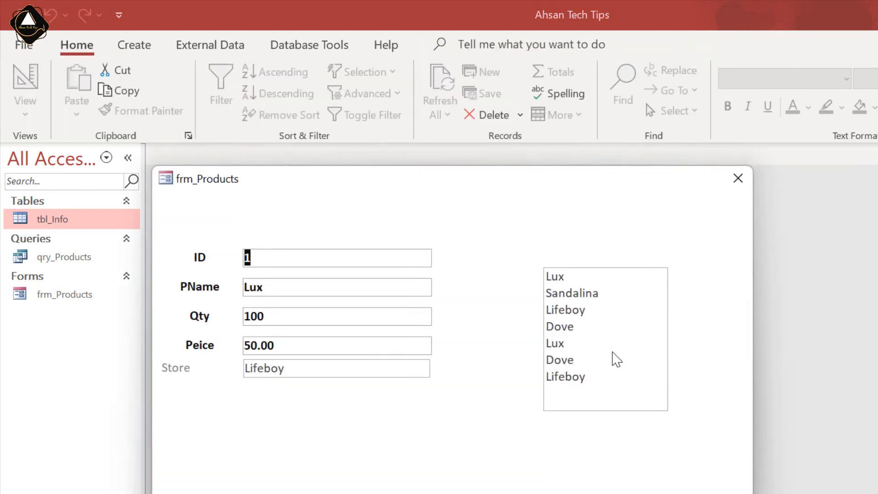
left_click(565, 293)
left_click(565, 343)
left_click(557, 309)
left_click(558, 294)
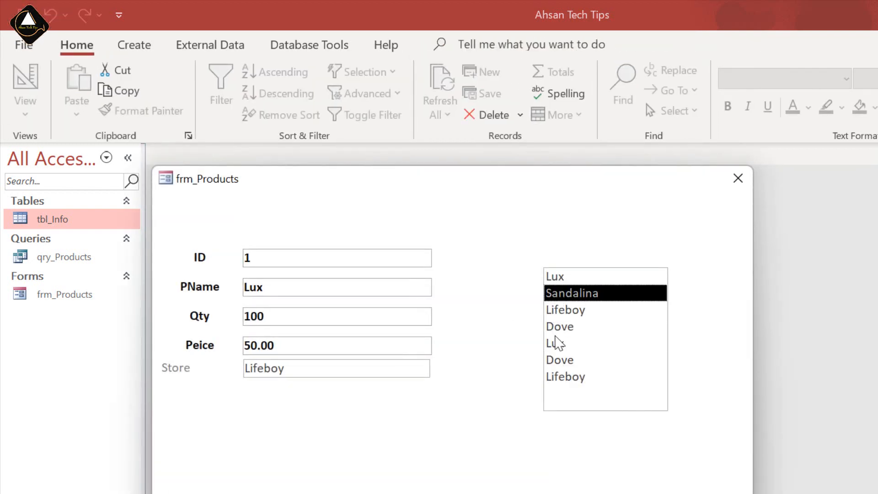
left_click(557, 344)
left_click(564, 380)
left_click(563, 327)
left_click(560, 310)
left_click(565, 296)
Step: Return the form to Design View and delete the unbound list box
right_click(486, 255)
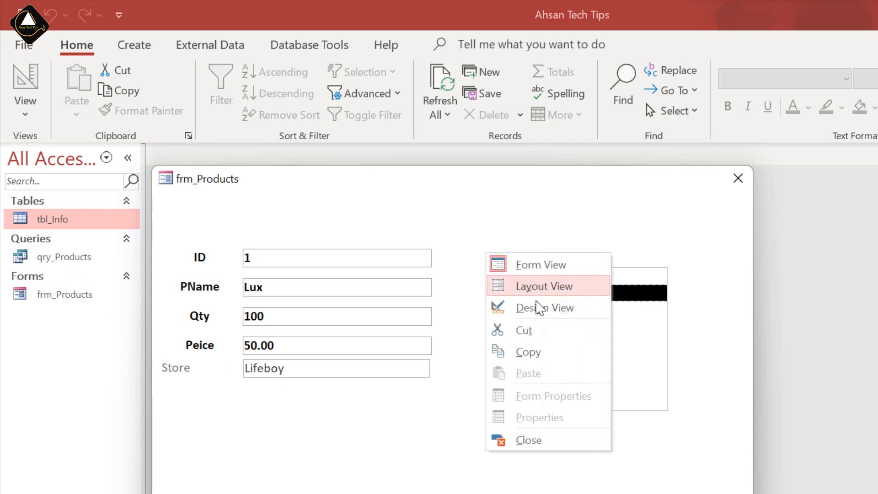
left_click(540, 307)
left_click(608, 324)
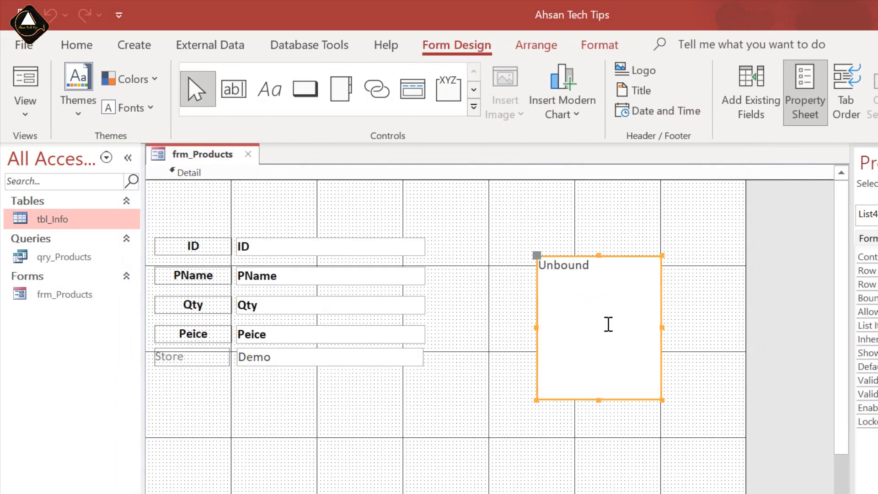
key("Delete")
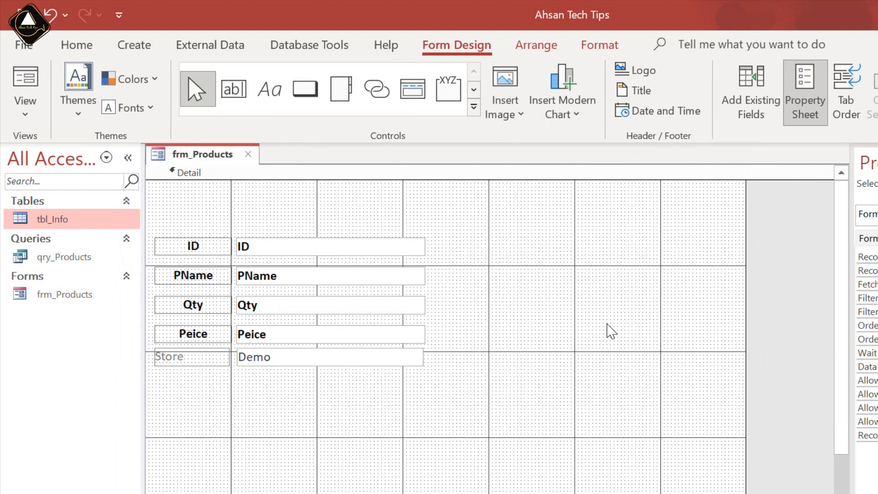
Step: Insert a new list box beside the fields and choose to type in its values manually
left_click(474, 107)
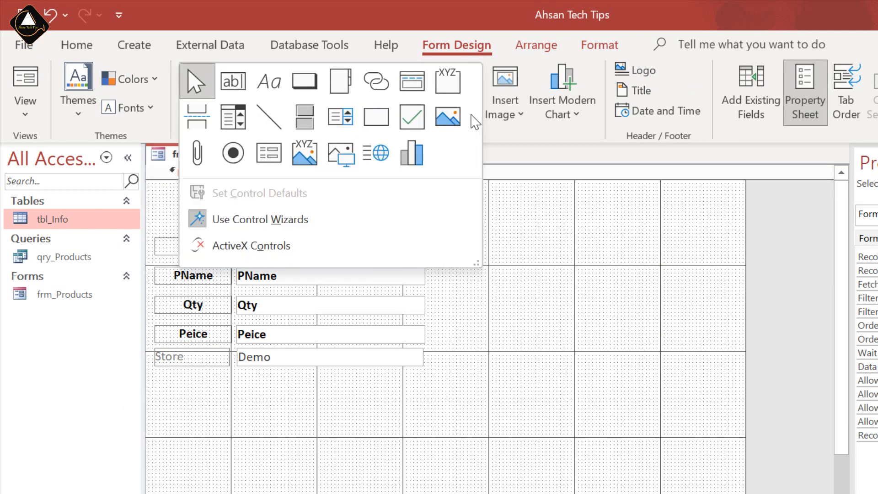
left_click(341, 117)
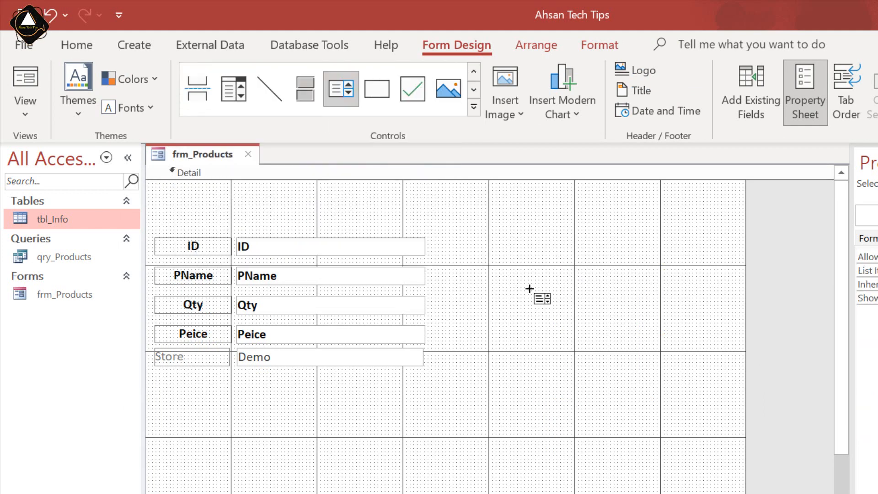
left_click(527, 252)
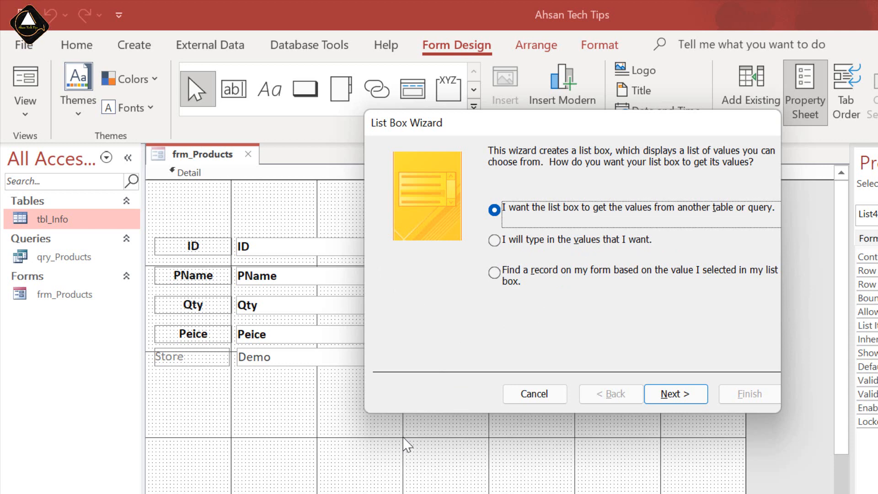
left_click(495, 240)
left_click(668, 399)
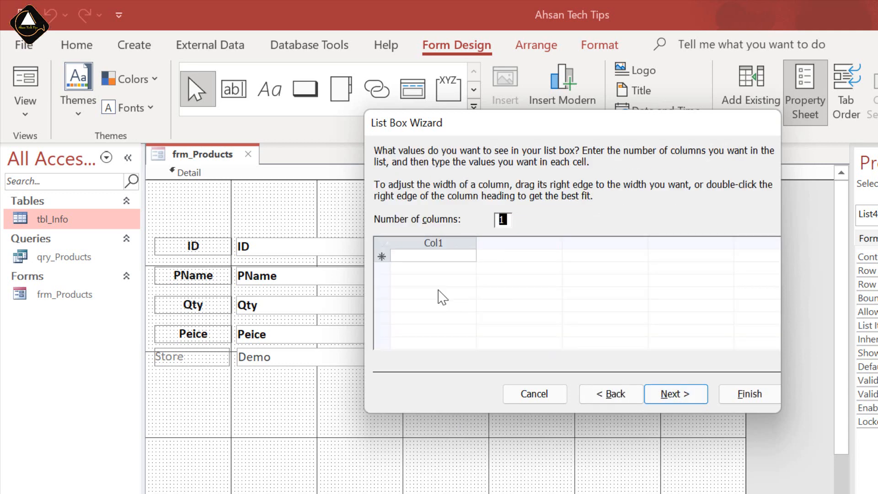
Step: Set the number of columns for the typed-in values of the list box to 3
left_click(442, 254)
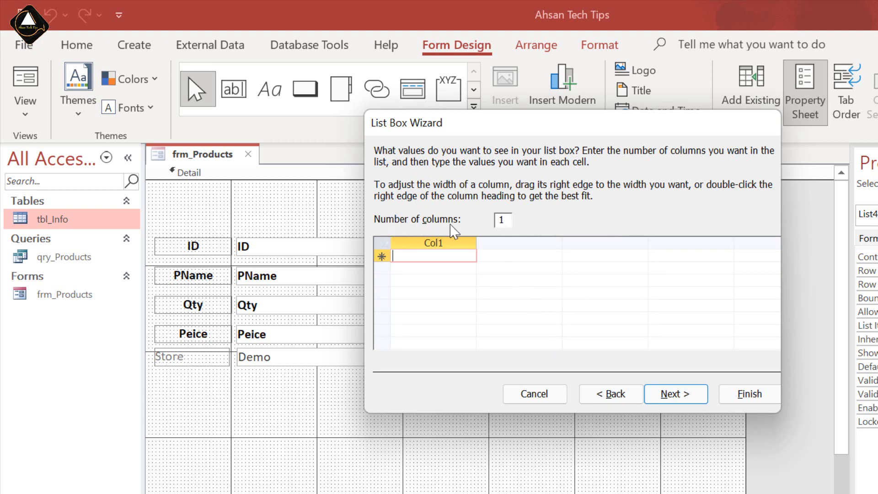
left_click_drag(505, 220, 487, 219)
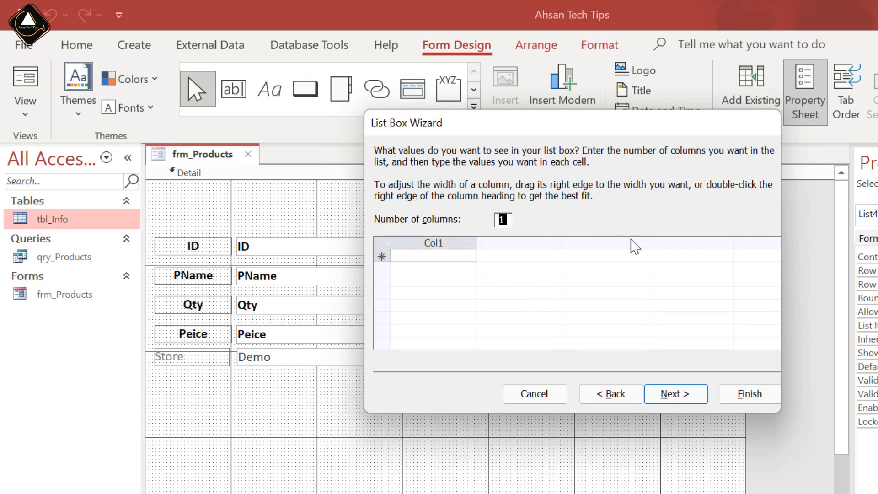
type("2")
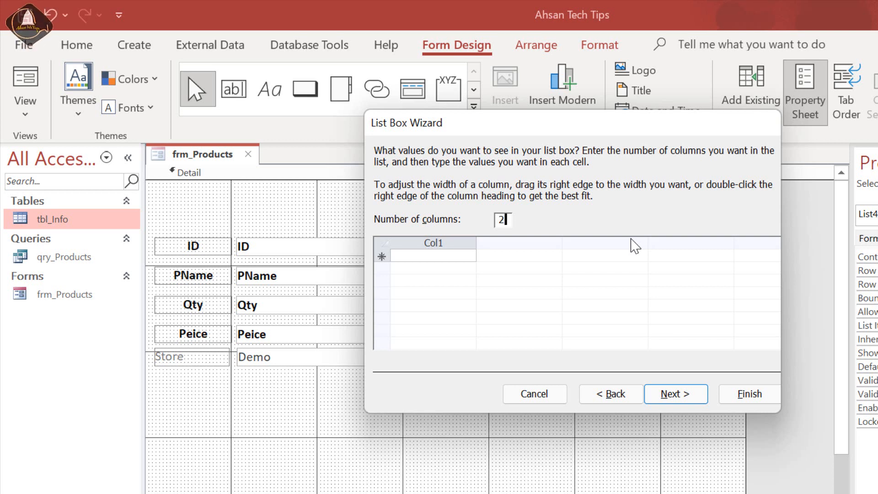
left_click(464, 257)
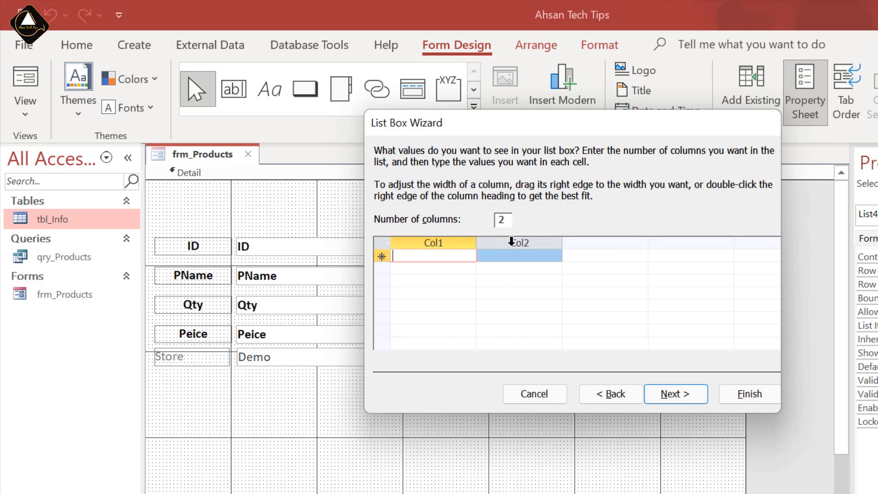
double_click(503, 219)
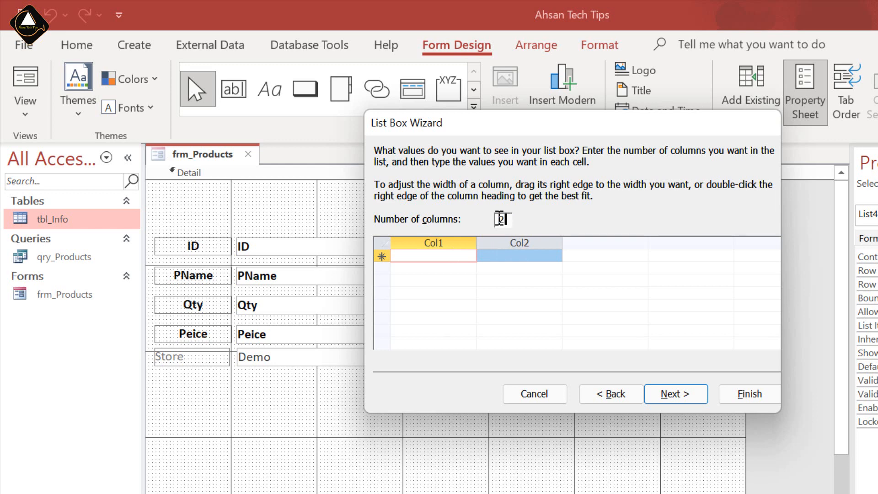
left_click(433, 255)
left_click(440, 257)
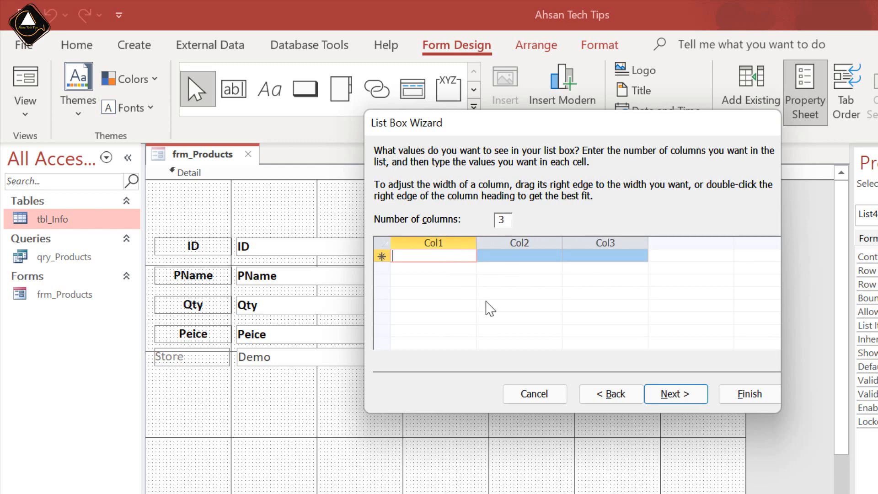
Step: Enter Lux, 20 and 50 as the first row of list box values
type("Lux")
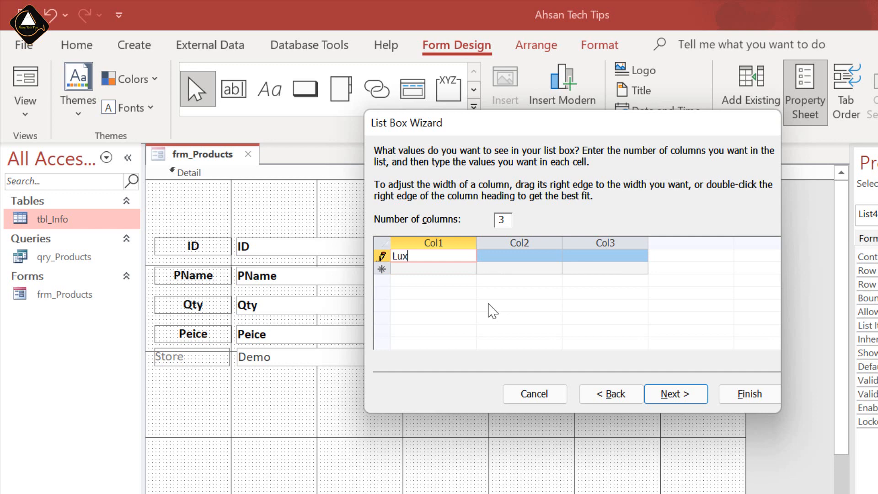
key("Tab")
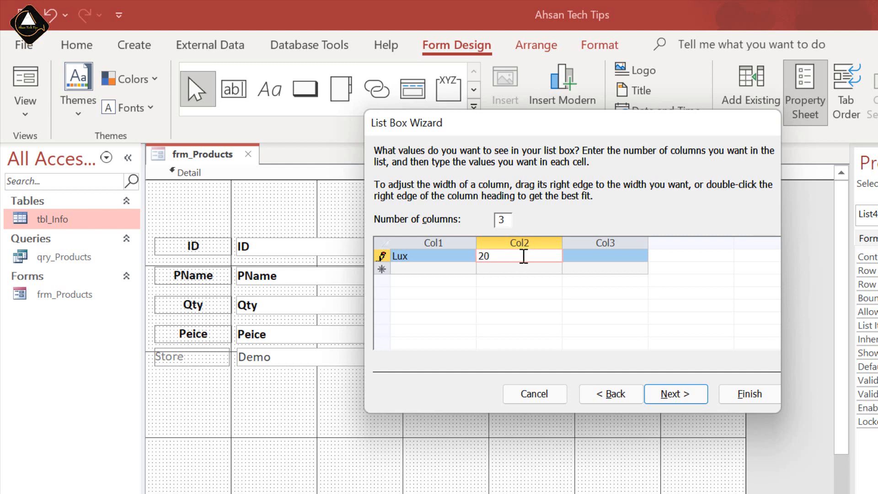
key("Tab")
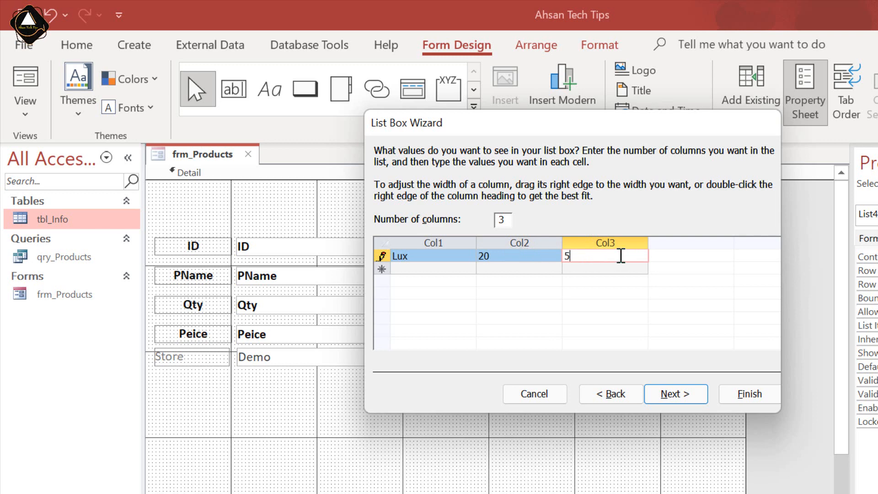
key("Tab")
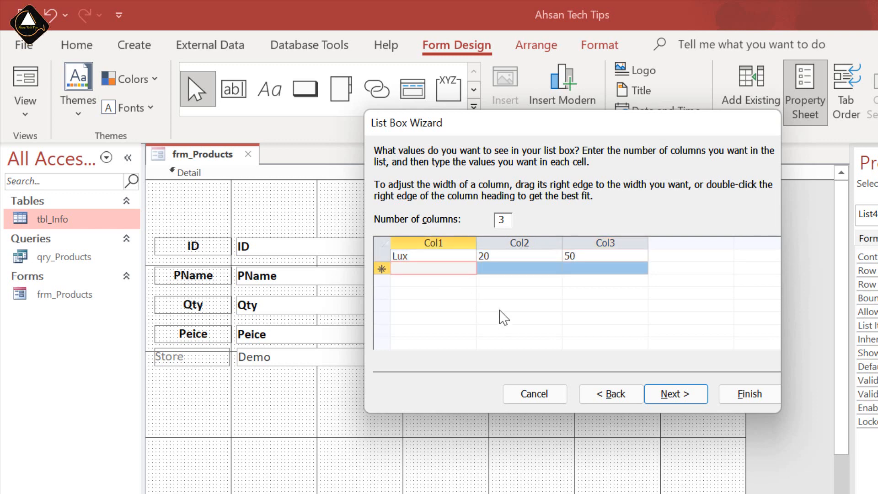
Step: Enter Dove, 30 and 60 as the second row of list box values
type("Dove")
key("Tab")
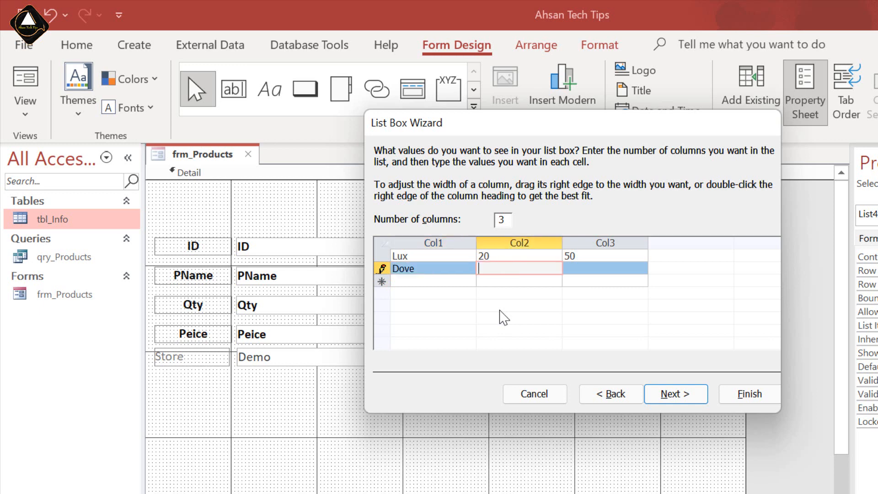
type("30")
key("Tab")
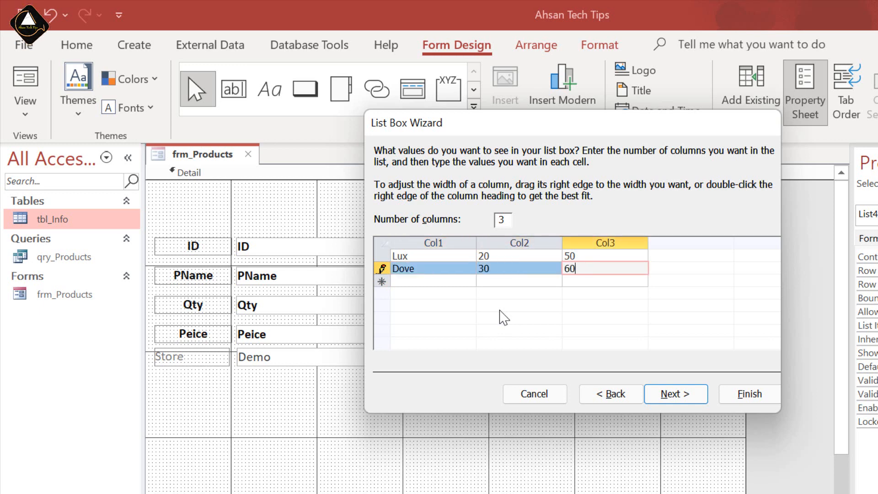
type("60")
key("Tab")
Step: Finish the wizard with Col1 as the value column, remembered for later use, and delete the list box's label
left_click(681, 397)
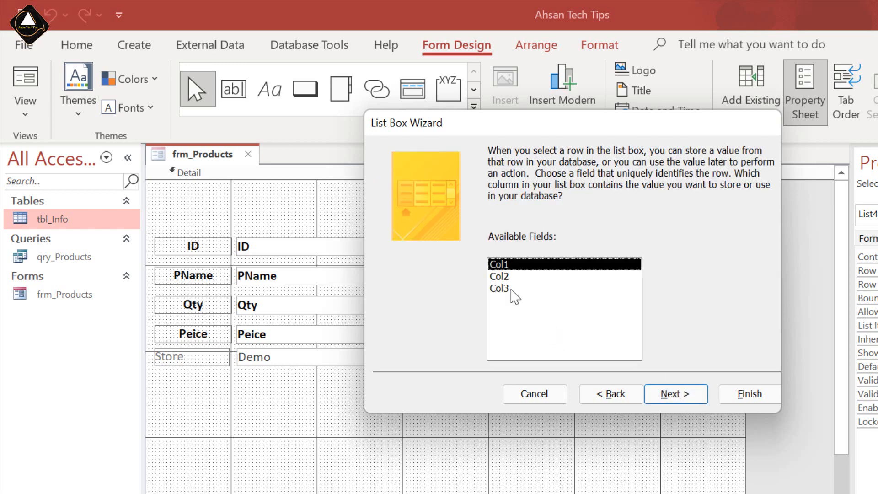
left_click(685, 393)
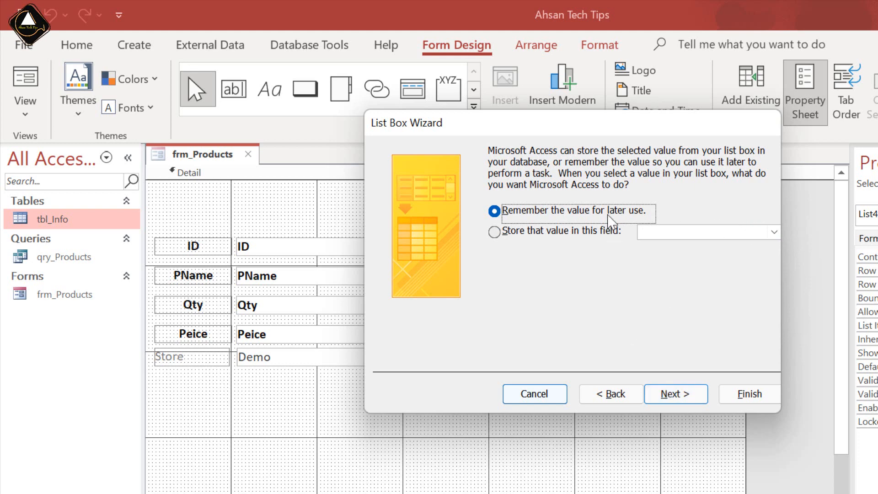
left_click(676, 394)
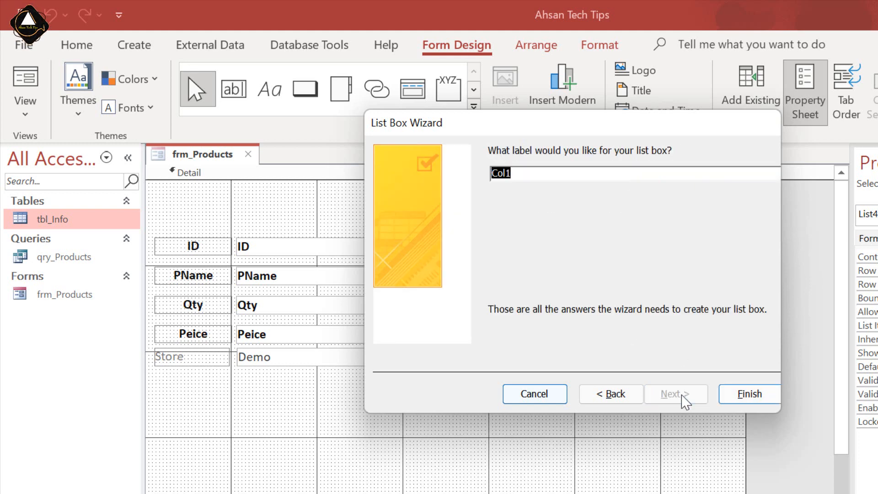
left_click(749, 394)
left_click(438, 262)
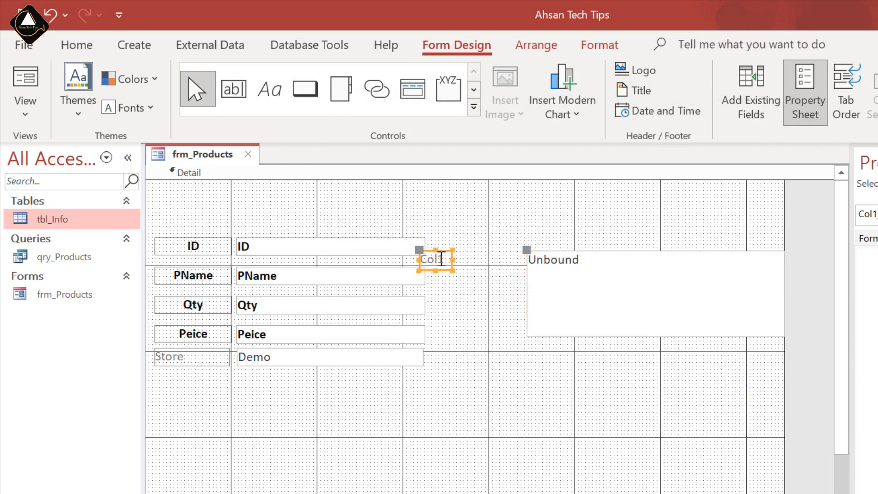
key("Delete")
Step: Run the form and alternately select the Lux and Dove rows in the list box to test it
left_click(598, 399)
key("F5")
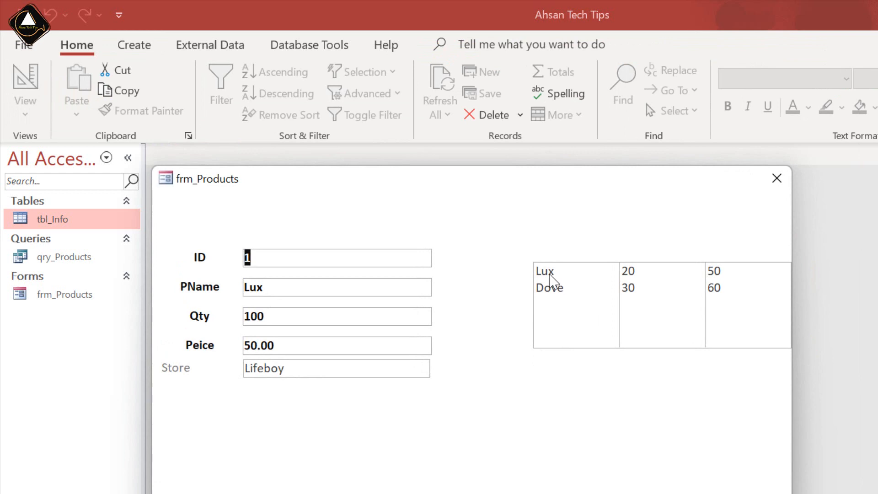
left_click(555, 279)
left_click(565, 292)
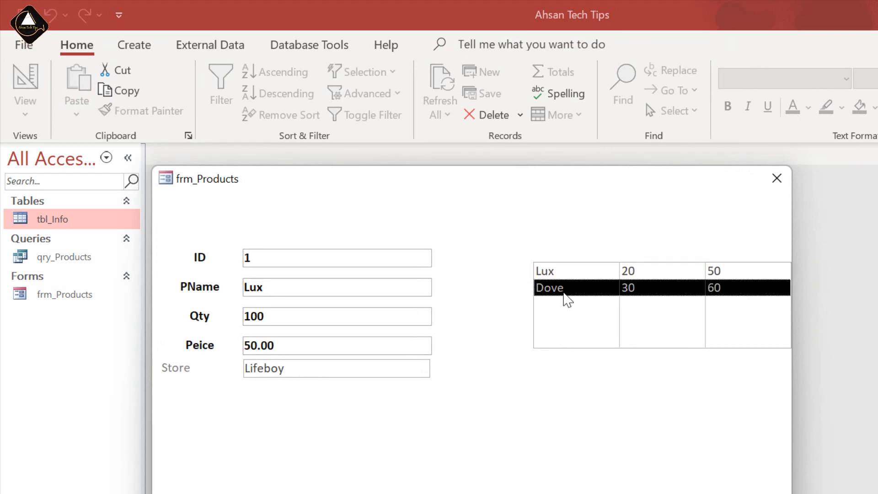
left_click(556, 275)
left_click(558, 285)
left_click(558, 275)
left_click(557, 289)
left_click(555, 274)
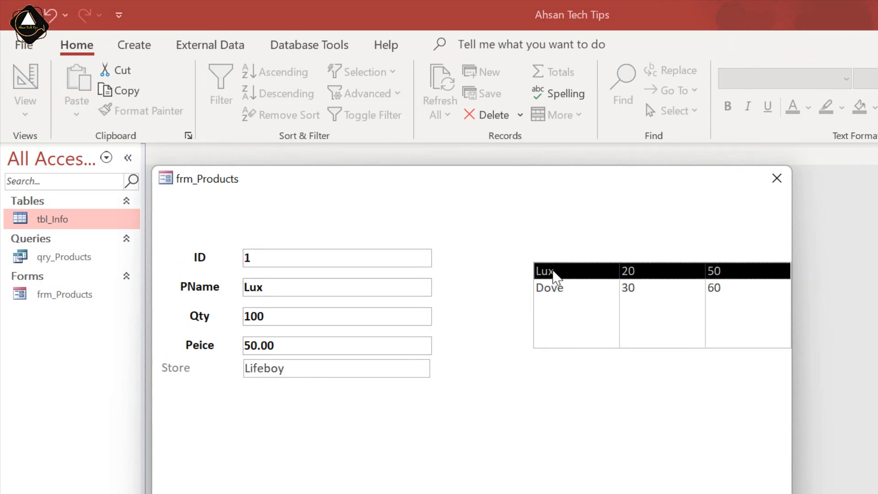
left_click(556, 293)
left_click(555, 277)
left_click(559, 290)
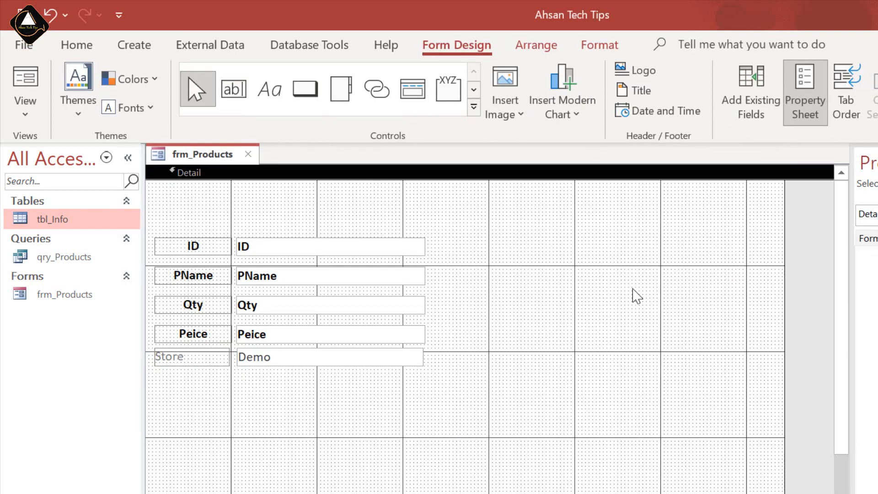
Step: Narrow the form and insert a list box beside the fields that finds a record on the form based on the selected value
left_click_drag(783, 297, 747, 298)
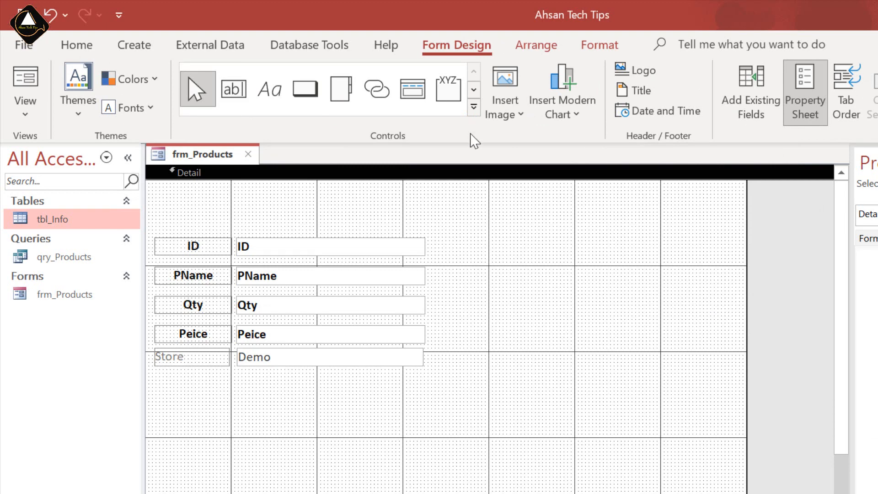
left_click(474, 107)
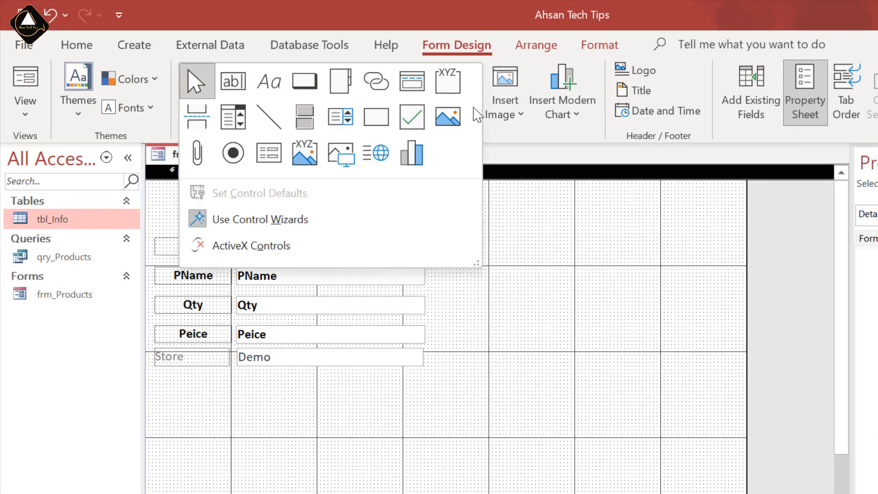
left_click(342, 120)
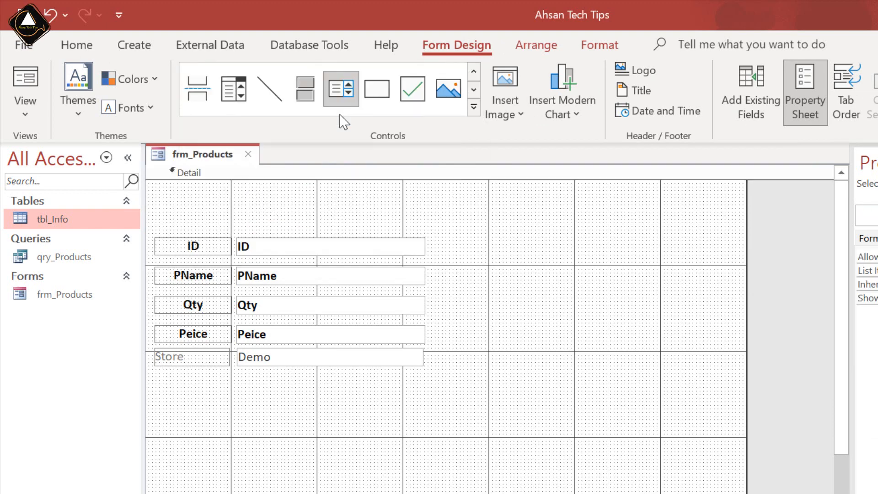
left_click_drag(495, 243, 581, 329)
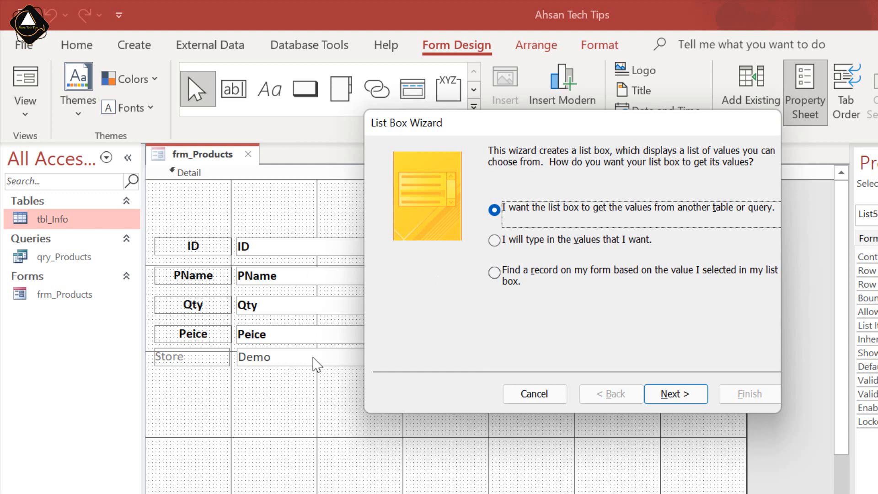
left_click(517, 270)
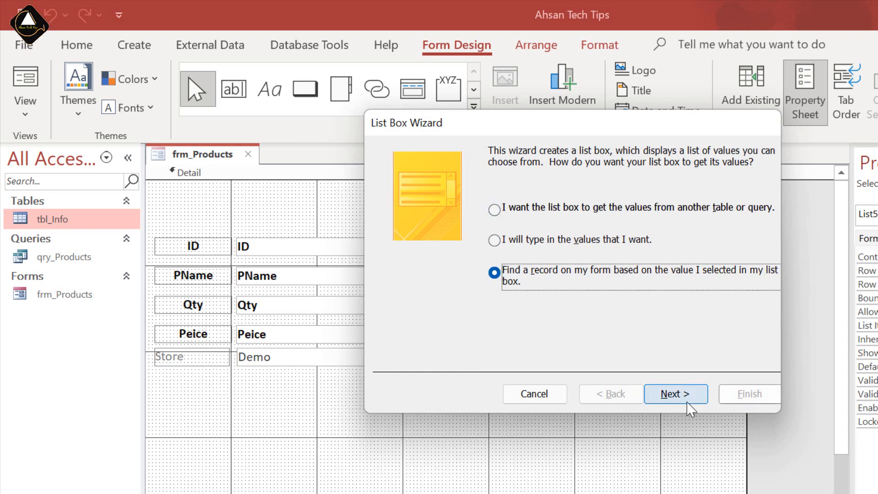
left_click(688, 402)
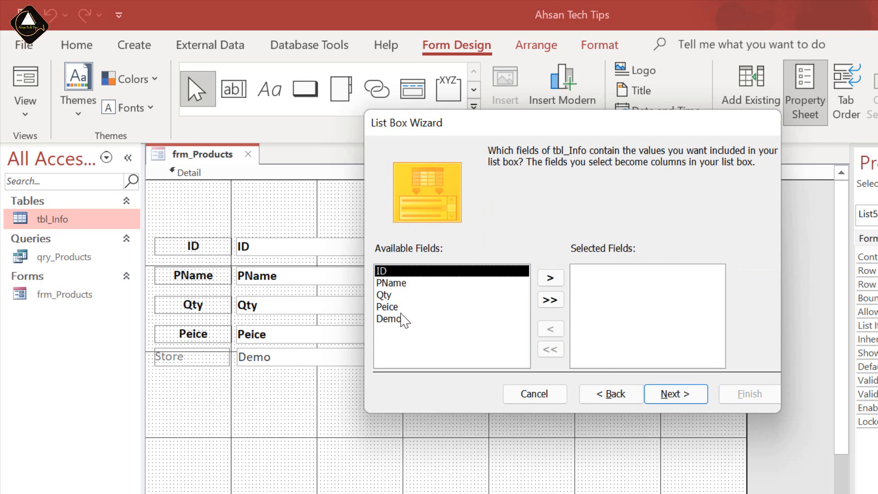
Step: Include only the PName field, keep the key column hidden and finish the list box with the label PName1
left_click(402, 283)
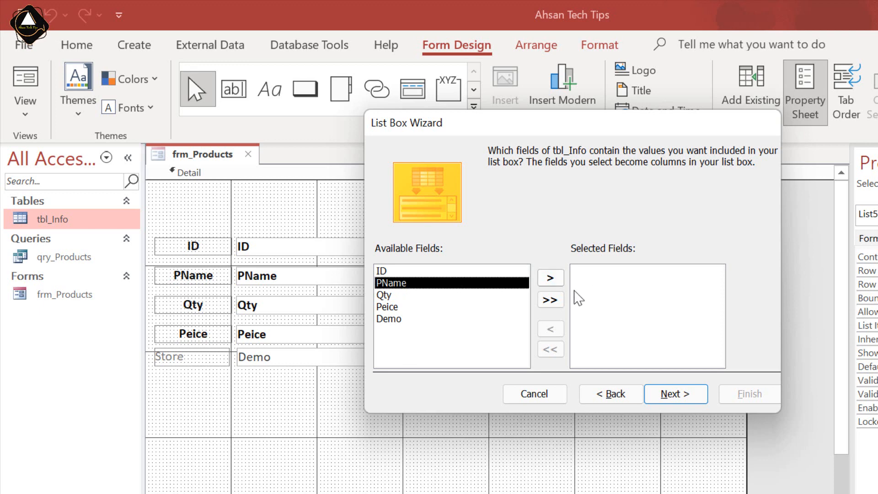
left_click(550, 277)
left_click(678, 394)
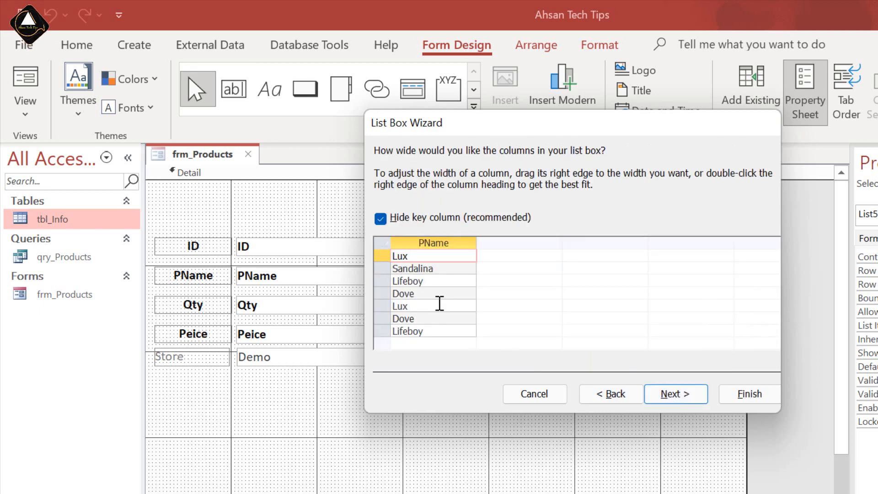
left_click(676, 394)
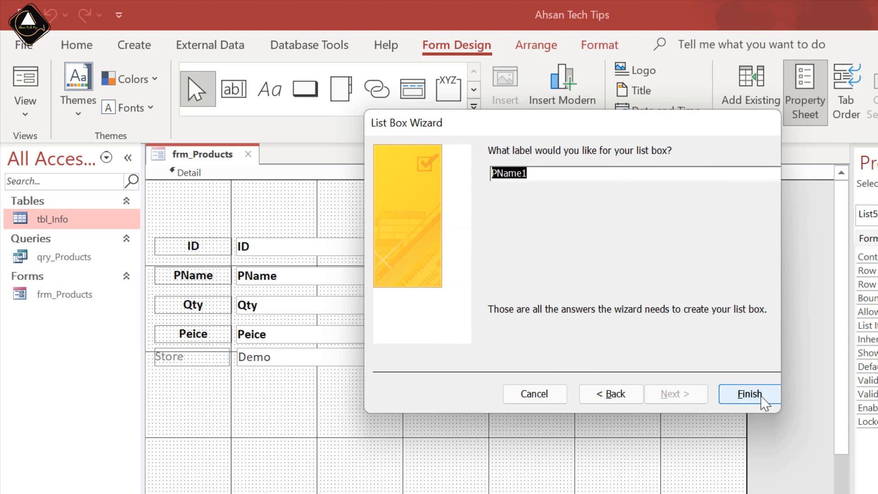
left_click(746, 394)
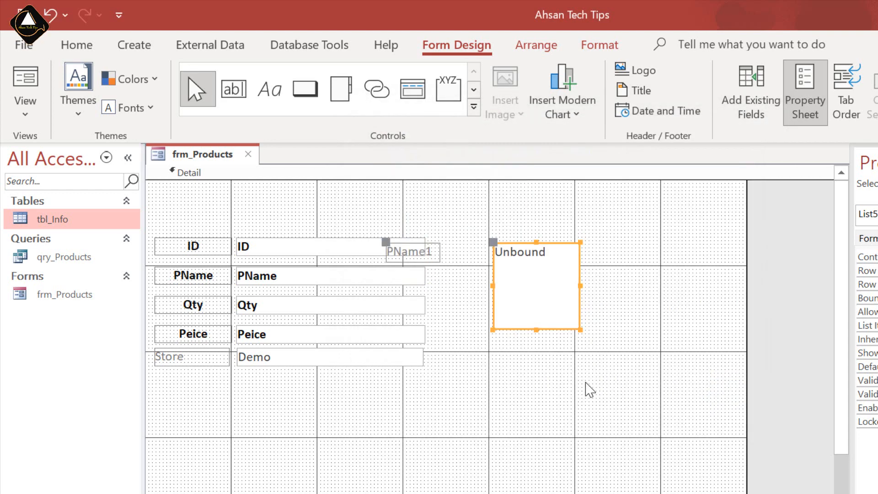
Step: Delete the PName1 label and enlarge the list box so that all product names fit
left_click(428, 251)
key("Delete")
left_click(539, 286)
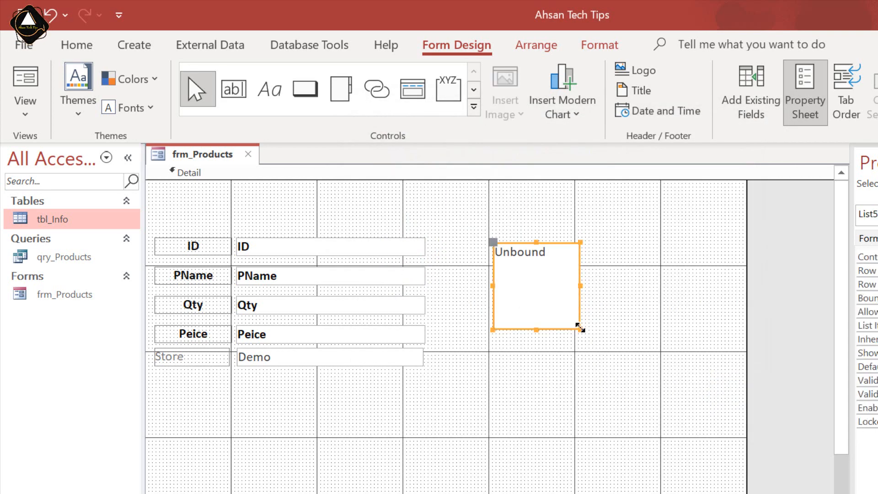
left_click_drag(579, 328, 603, 382)
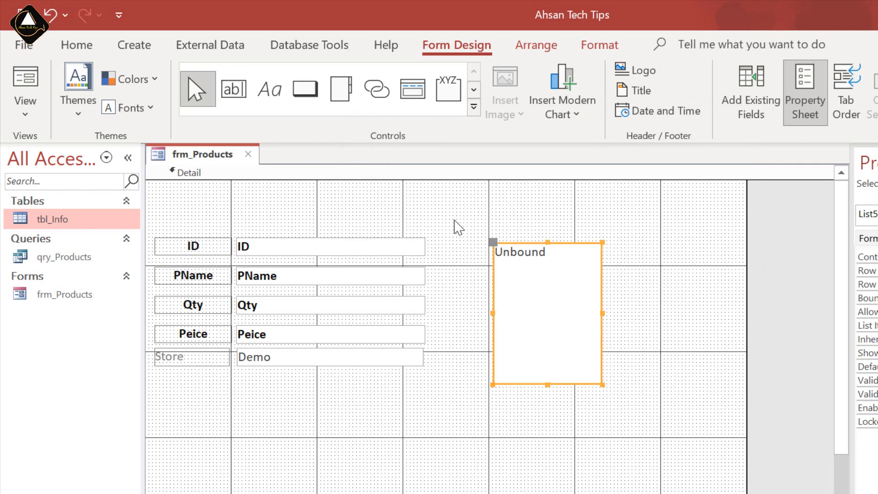
left_click(457, 226)
Step: Run the form and select the second Dove entry and Sandalina in the list box to test the record lookup
left_click(25, 87)
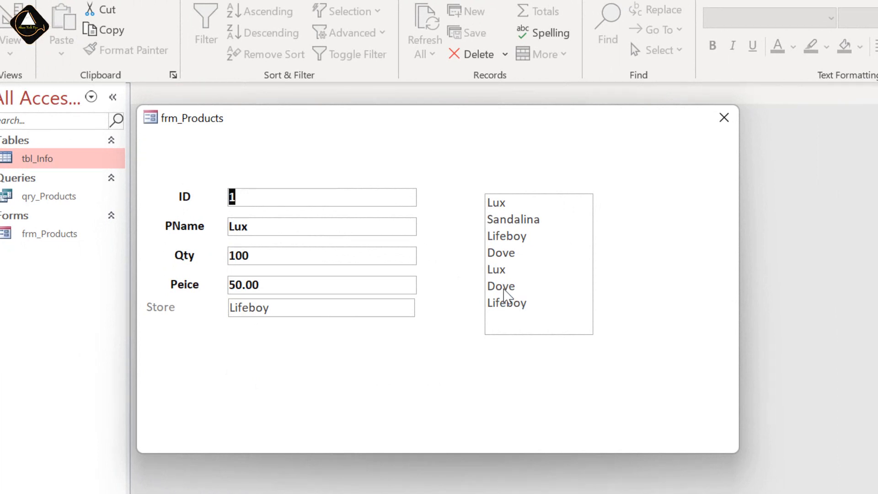
left_click(504, 288)
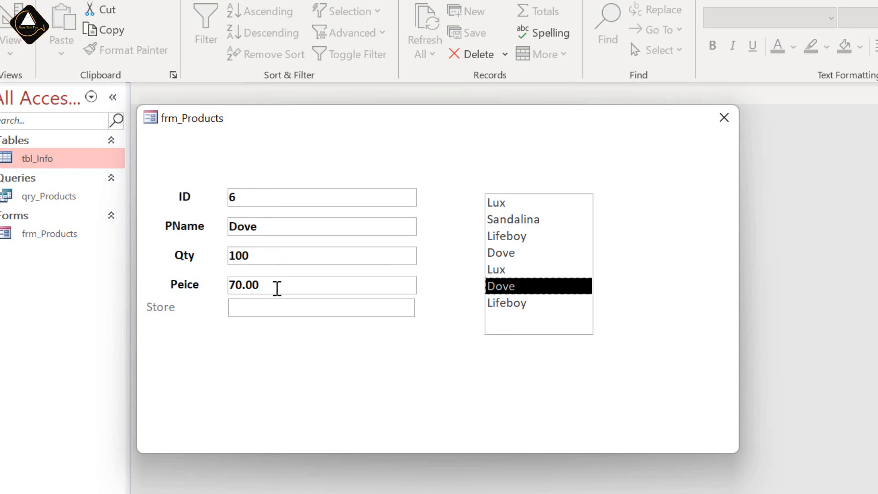
left_click(542, 219)
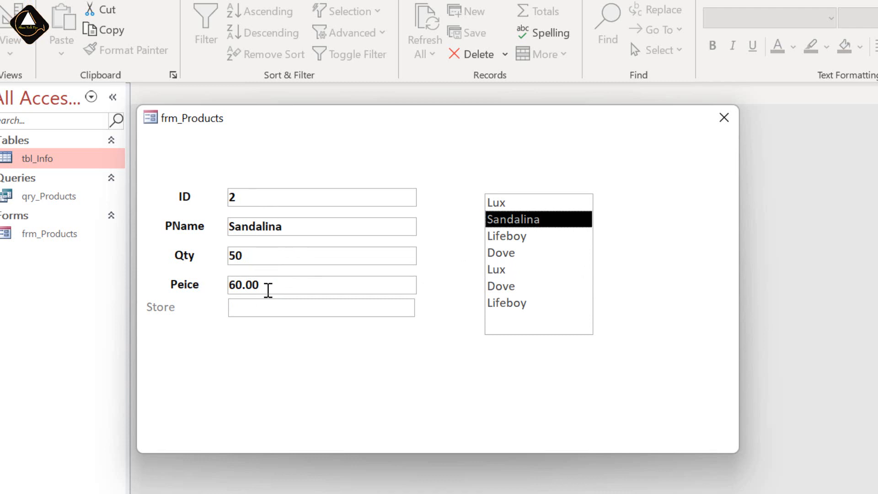
Step: Select the remaining Lux, Dove, Lifeboy and Sandalina entries in the product list box to test that each one finds its record
left_click(509, 236)
left_click(503, 286)
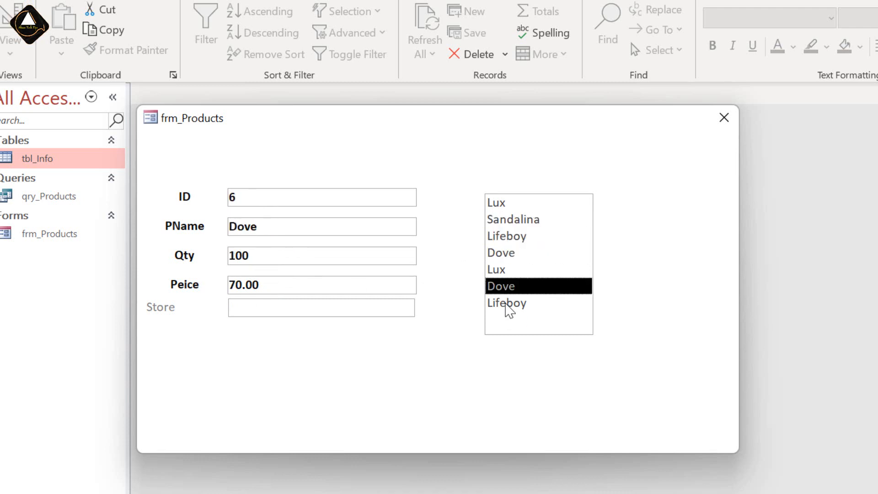
left_click(506, 303)
left_click(499, 270)
left_click(503, 252)
left_click(505, 236)
left_click(501, 219)
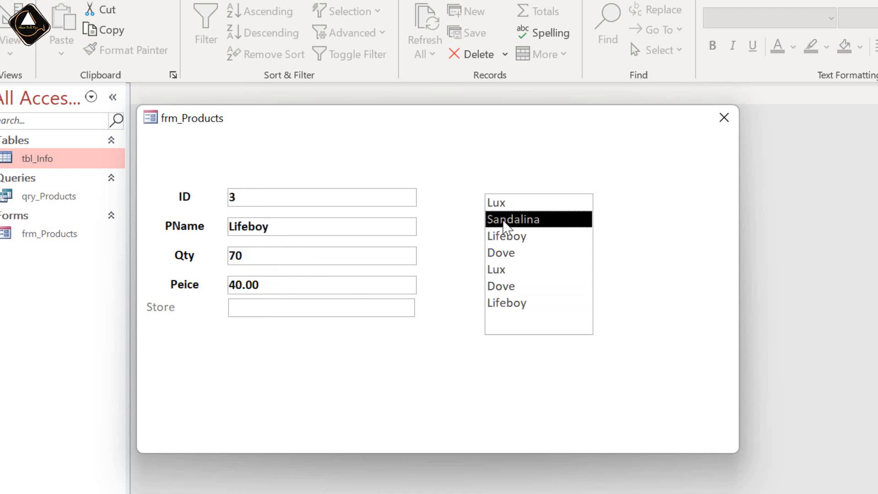
left_click(499, 202)
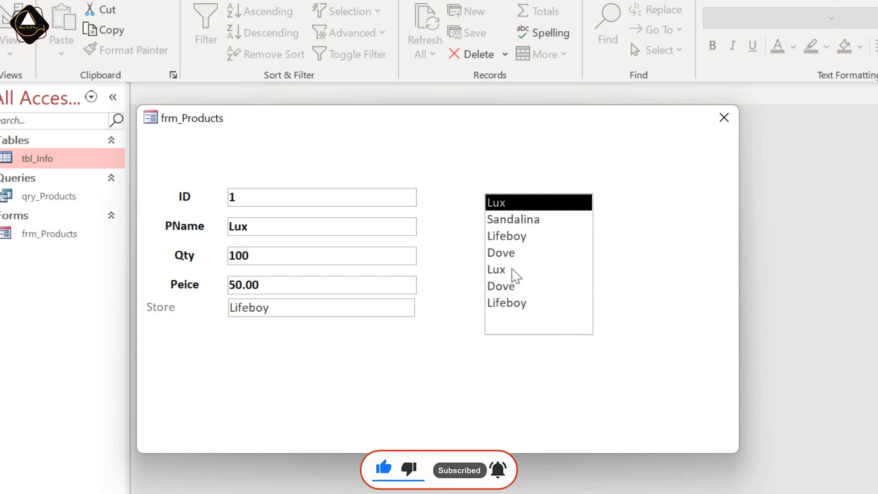
Step: Return frm_Products to Design View, select the product list box and look up the List Box control among the form controls
right_click(654, 214)
left_click(680, 269)
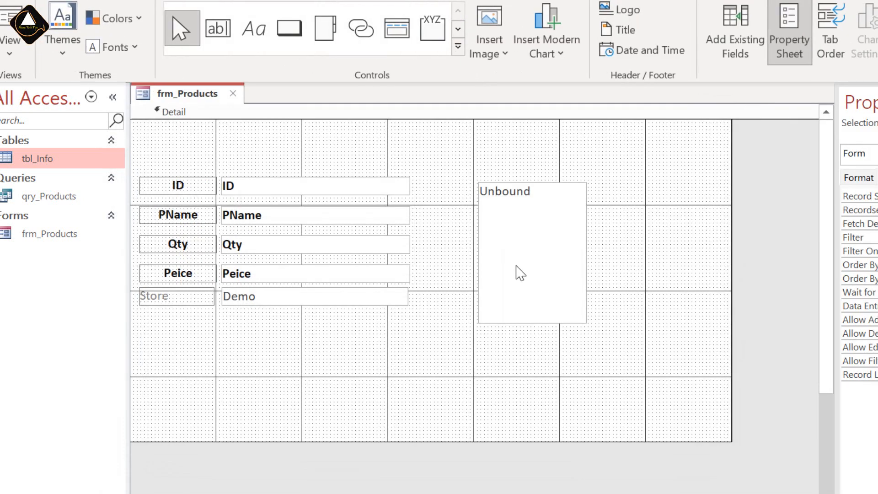
left_click(533, 231)
left_click(459, 48)
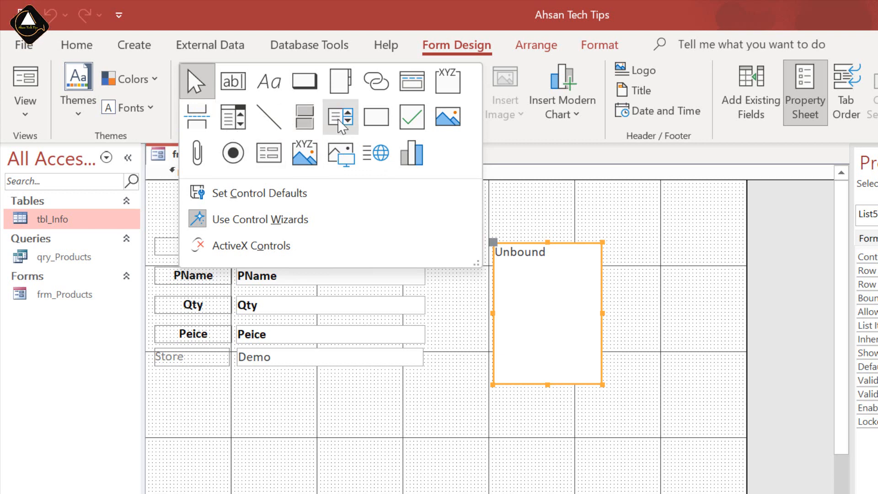
left_click(682, 240)
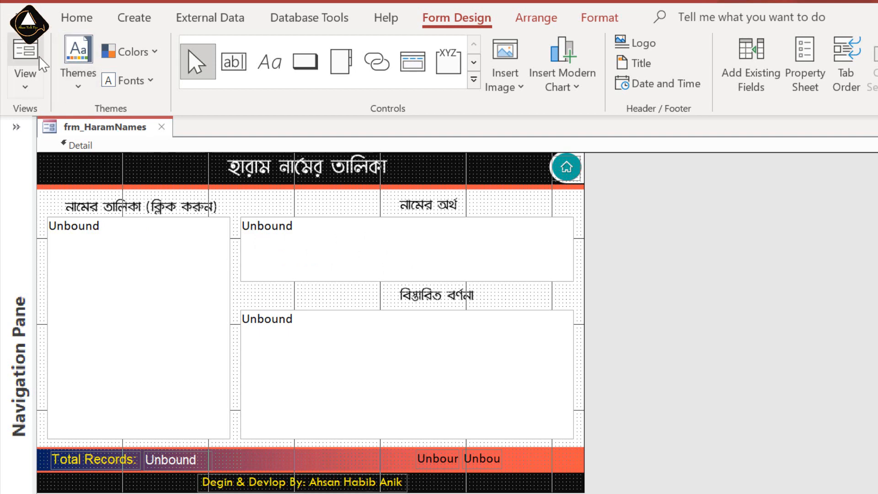
Step: Run frm_HaramNames and select various names near the beginning of its list box to check the meaning and description of each
left_click(24, 57)
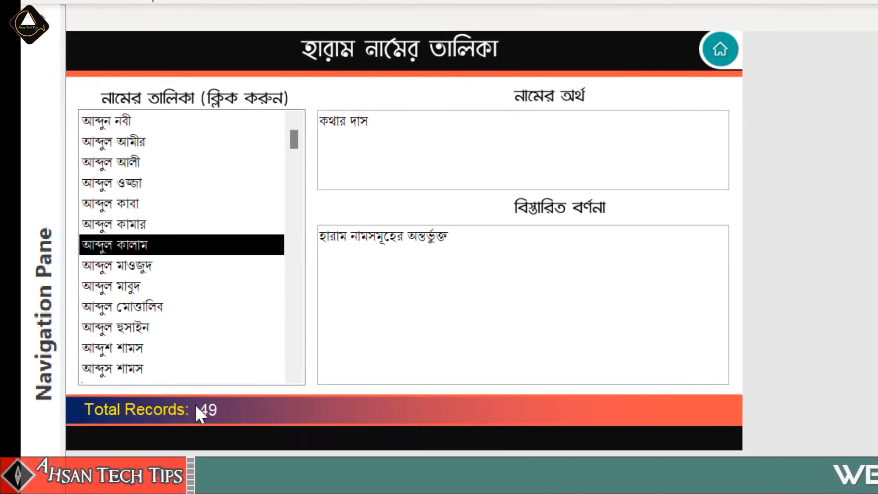
left_click(132, 286)
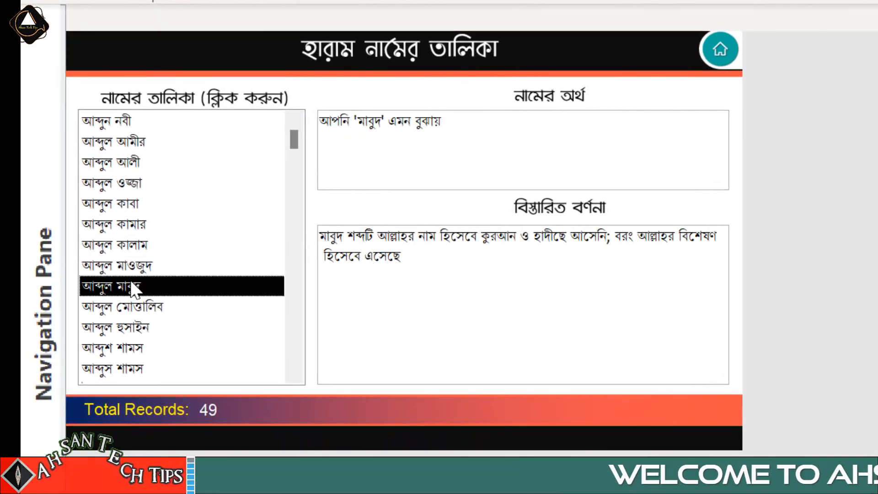
left_click(127, 332)
left_click(121, 266)
left_click(122, 204)
left_click(122, 142)
left_click(122, 224)
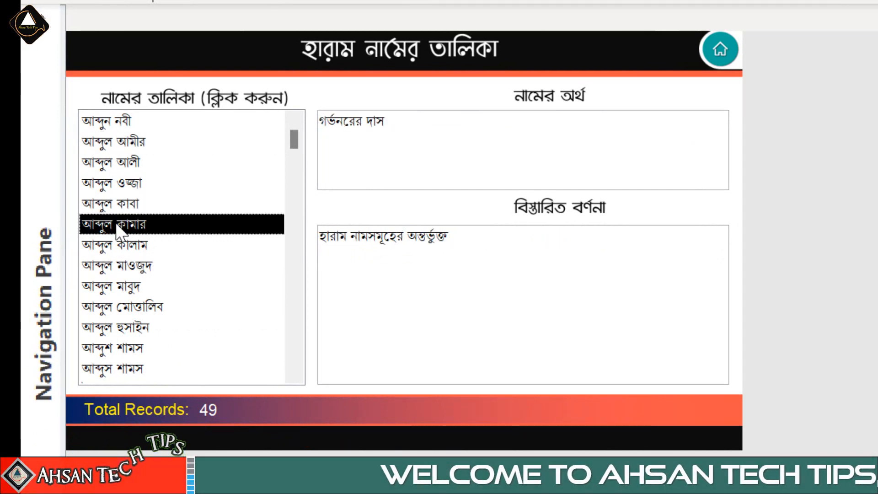
left_click(120, 269)
left_click(122, 287)
left_click(123, 307)
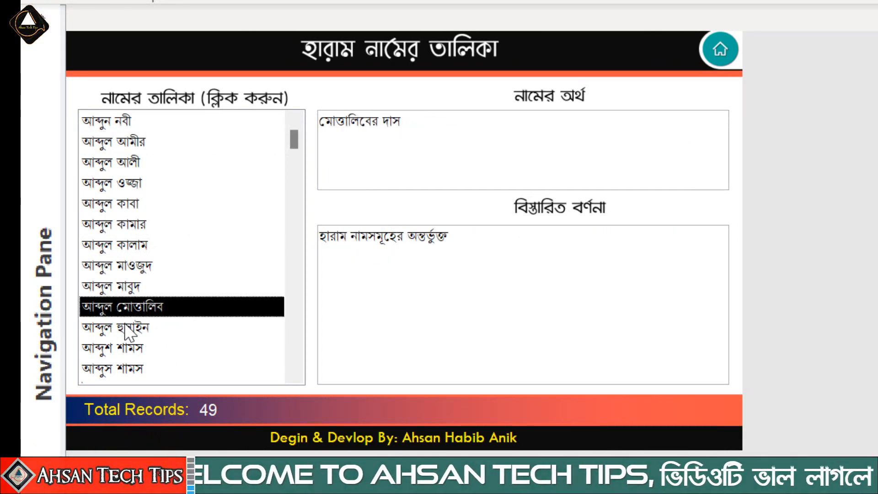
left_click(125, 327)
left_click(126, 349)
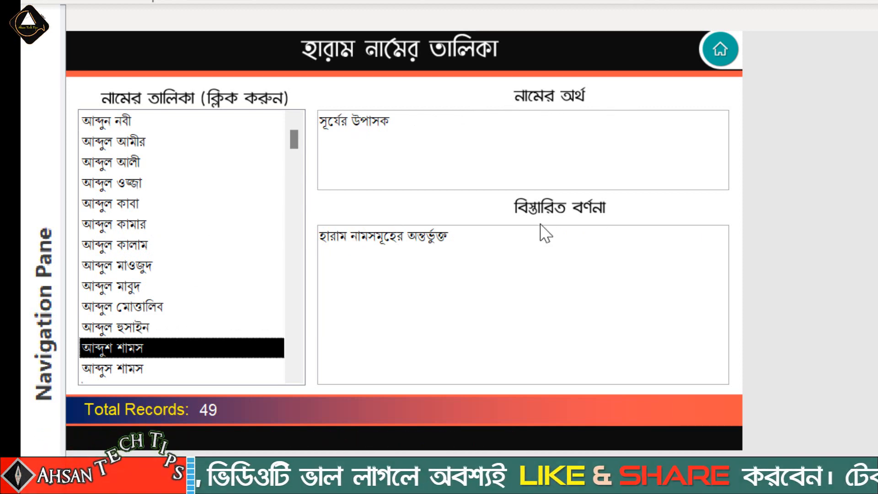
left_click(117, 224)
left_click(116, 183)
left_click(117, 142)
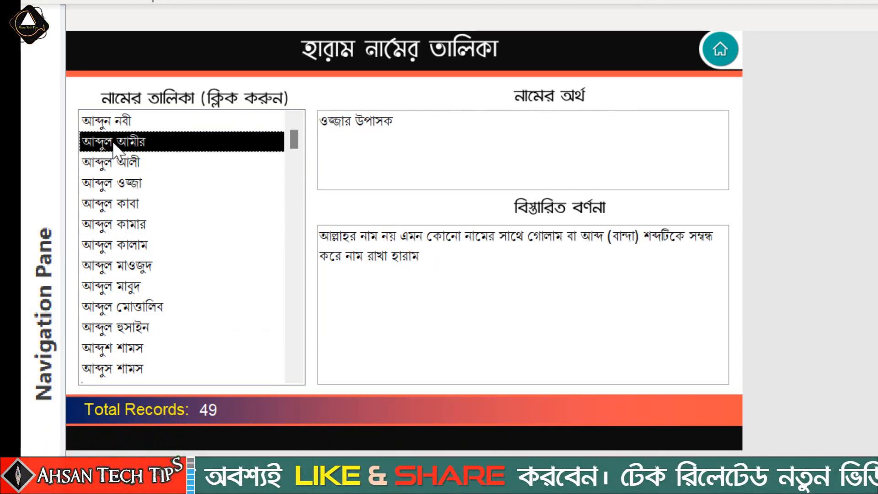
left_click(114, 162)
left_click(116, 183)
left_click(119, 204)
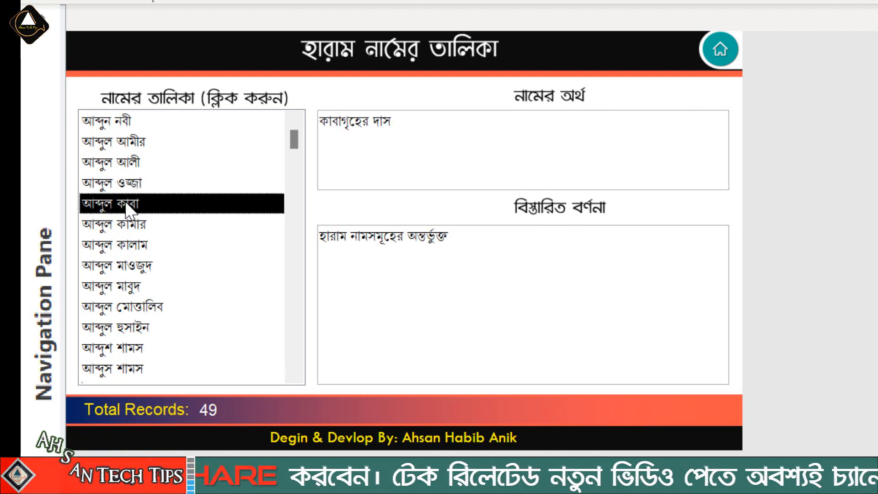
left_click(119, 224)
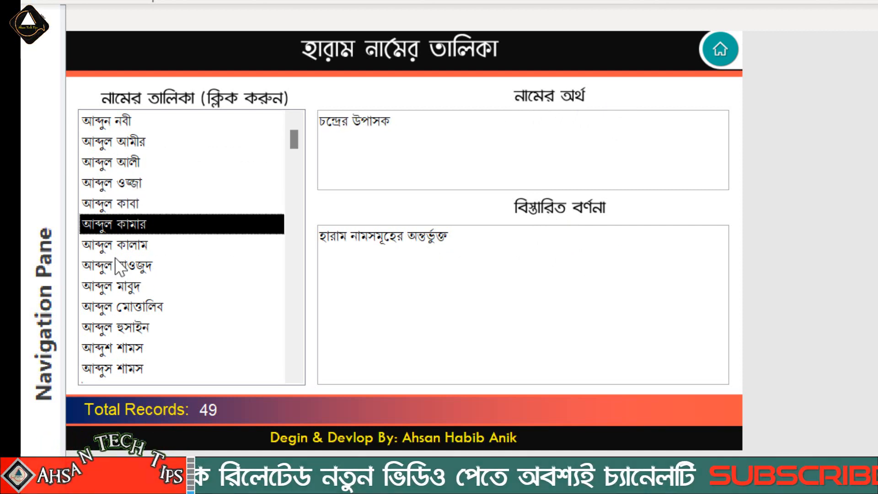
left_click(119, 163)
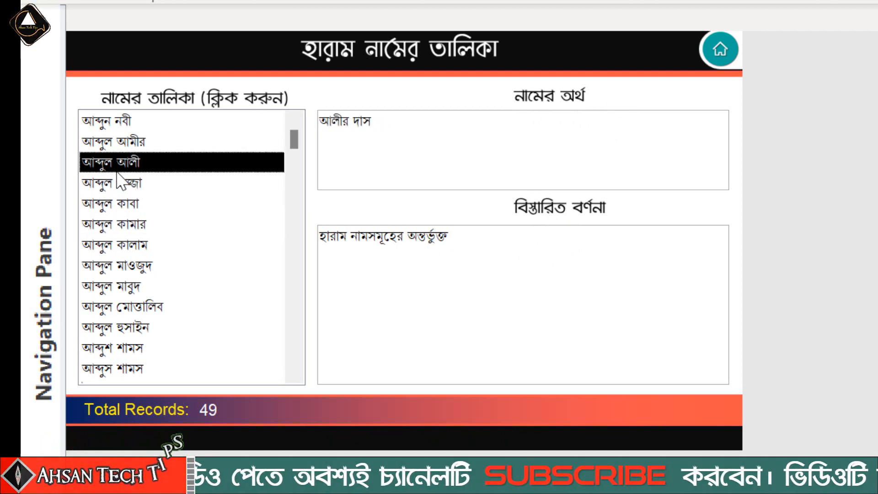
left_click(120, 183)
left_click(133, 204)
left_click(140, 227)
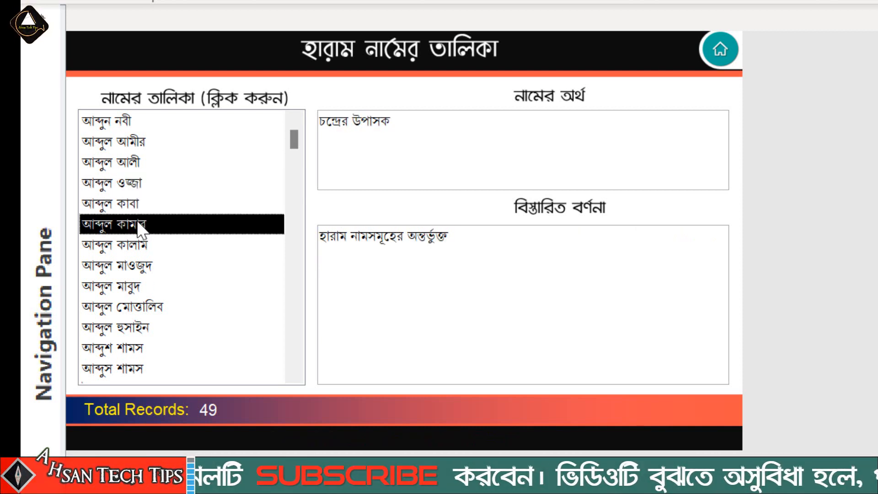
left_click(128, 205)
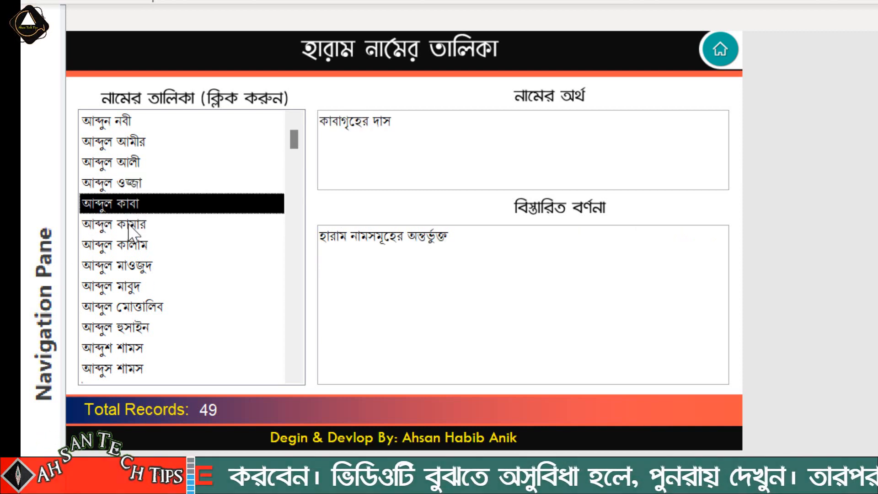
left_click(128, 223)
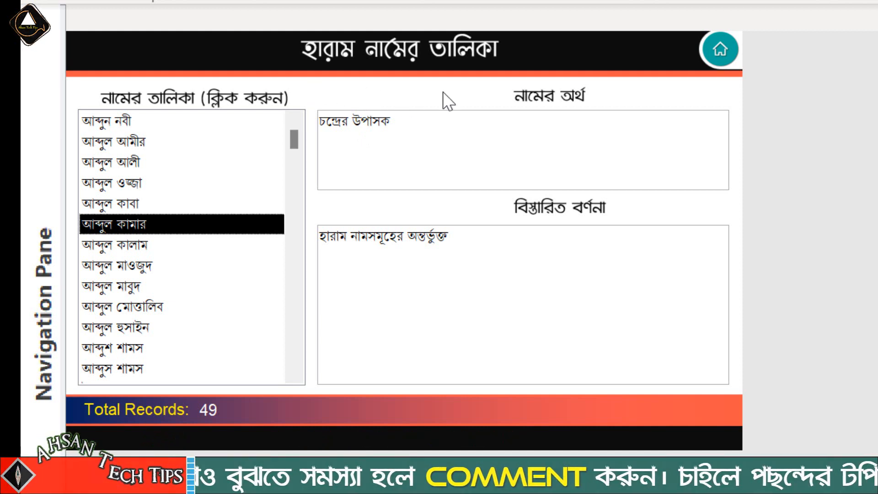
left_click(117, 141)
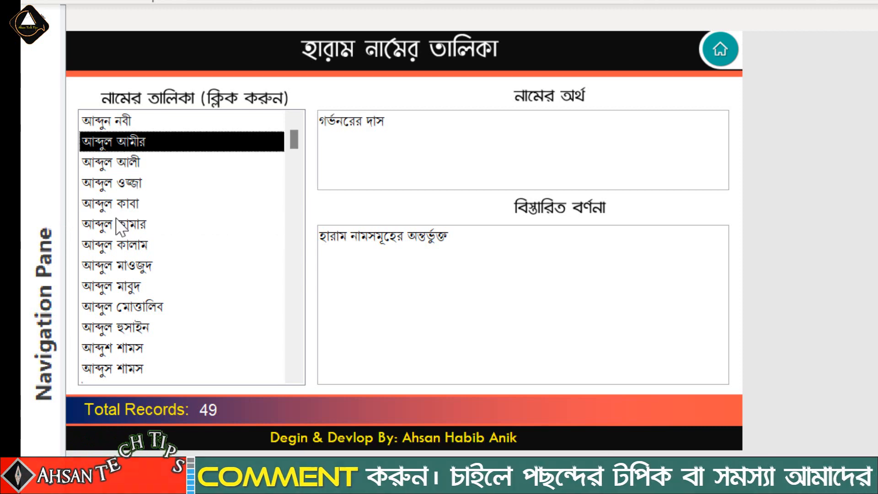
Step: Select several names near the end of the name list to check their meanings and detailed descriptions
scroll(123, 242, "down", 1)
scroll(130, 265, "down", 6)
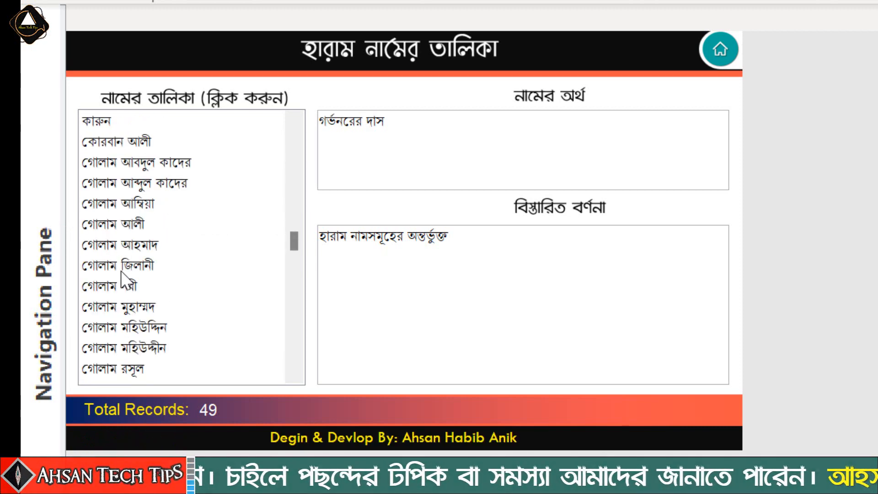
scroll(139, 293, "down", 4)
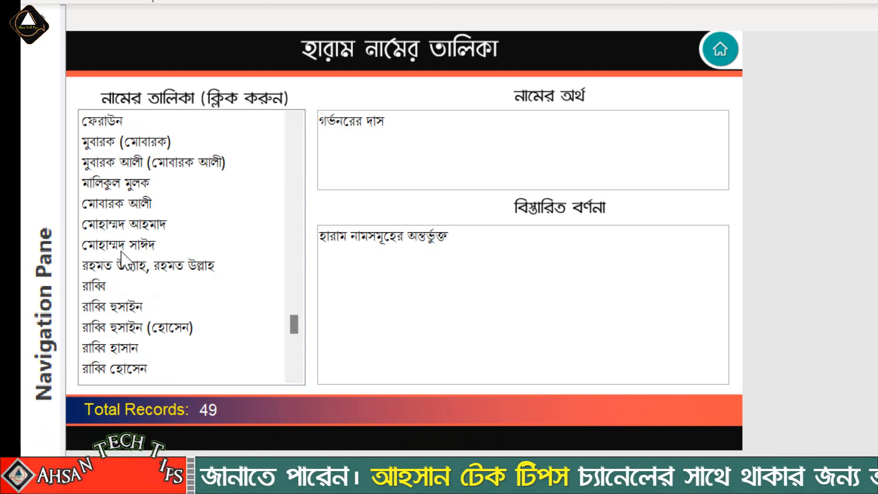
scroll(123, 256, "up", 1)
left_click(123, 249)
left_click(124, 265)
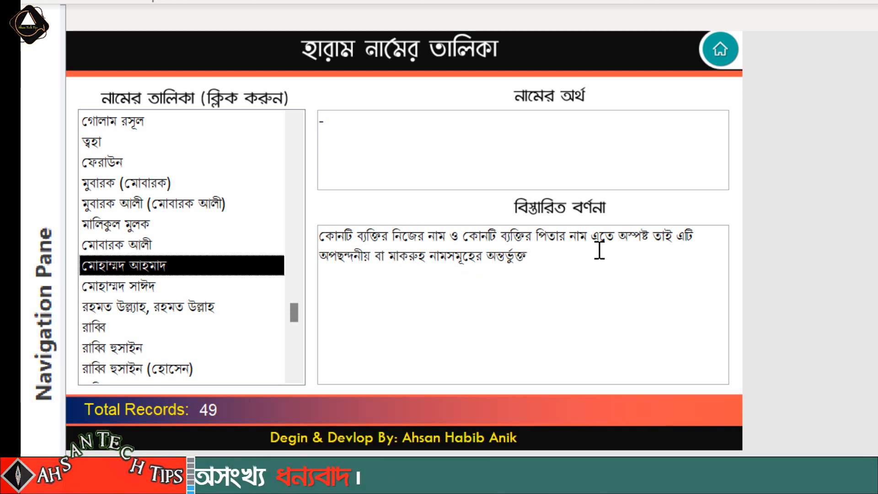
left_click(128, 185)
scroll(135, 311, "down", 2)
left_click(121, 265)
left_click(142, 205)
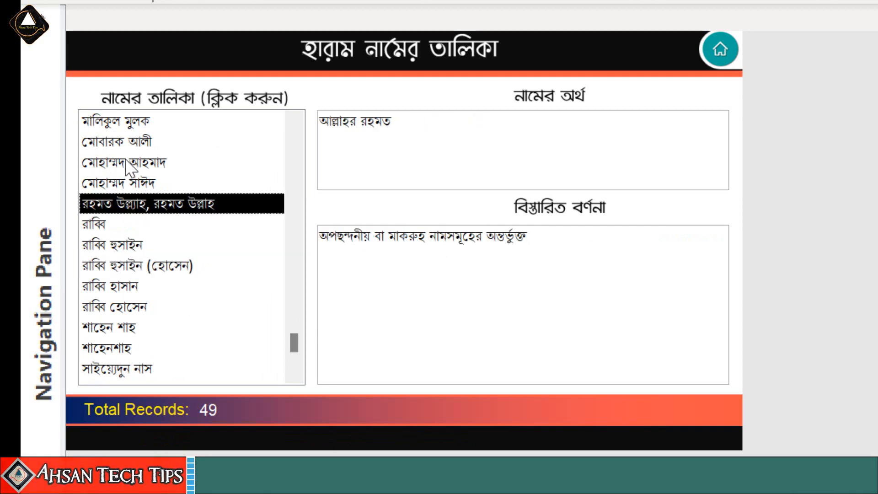
left_click(137, 162)
scroll(124, 272, "down", 1)
scroll(123, 270, "up", 12)
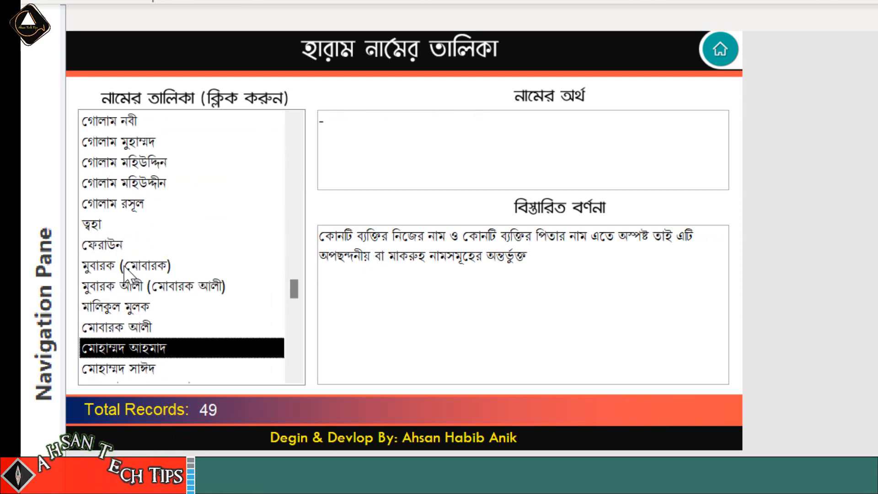
scroll(131, 273, "up", 2)
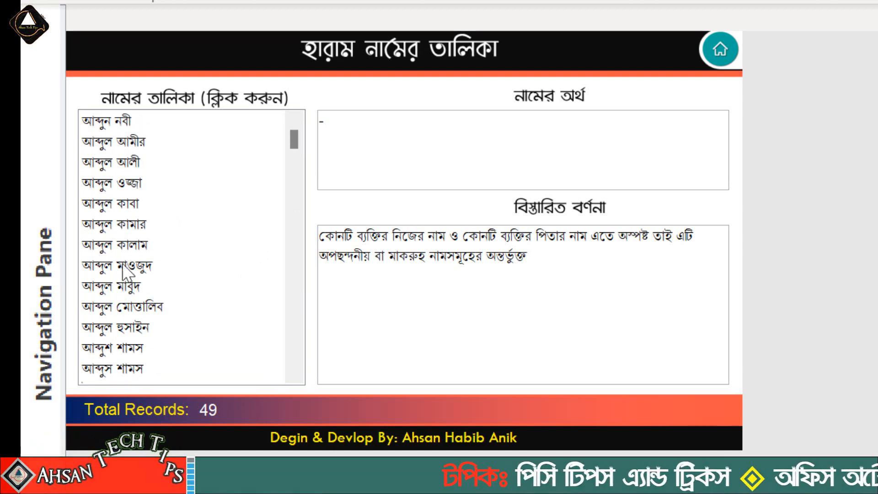
scroll(137, 252, "down", 8)
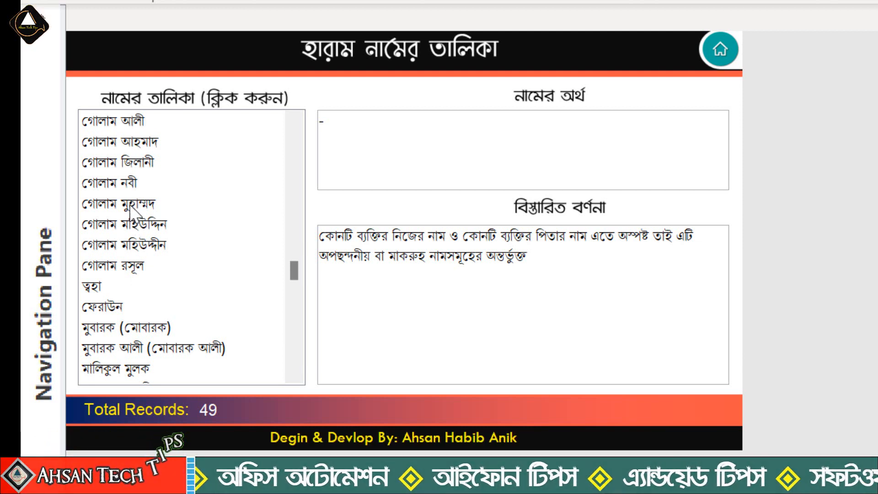
scroll(131, 222, "up", 7)
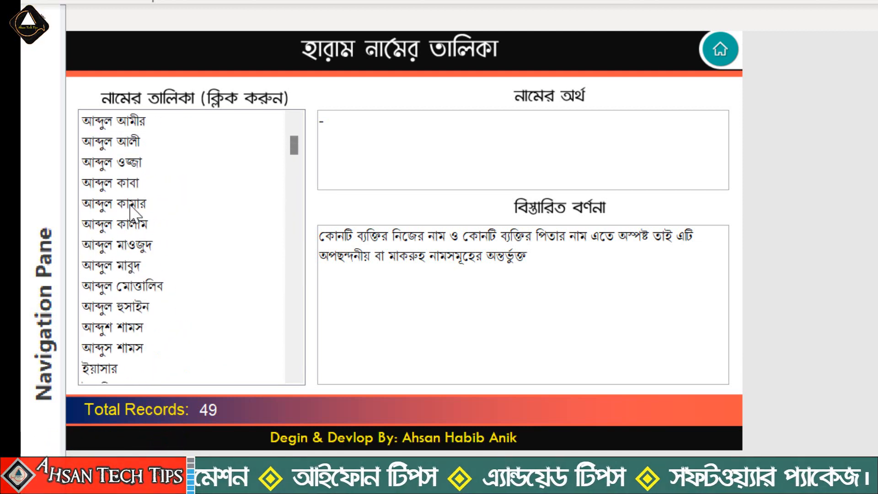